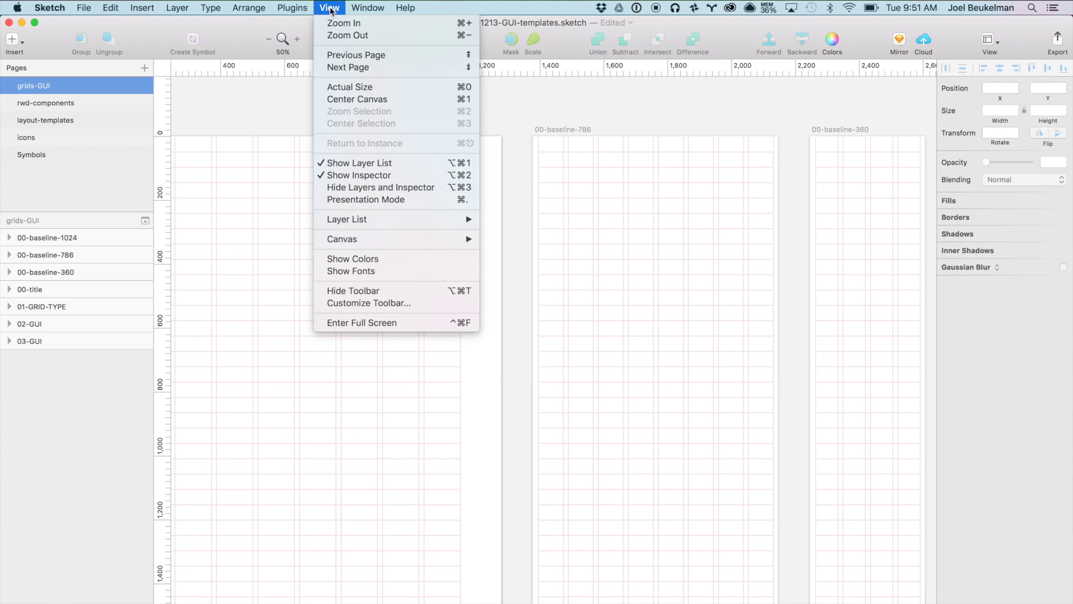
# - Open the canvas grid settings to review the block size and thick line interval, and close them without changes
pyautogui.moveTo(367, 239)
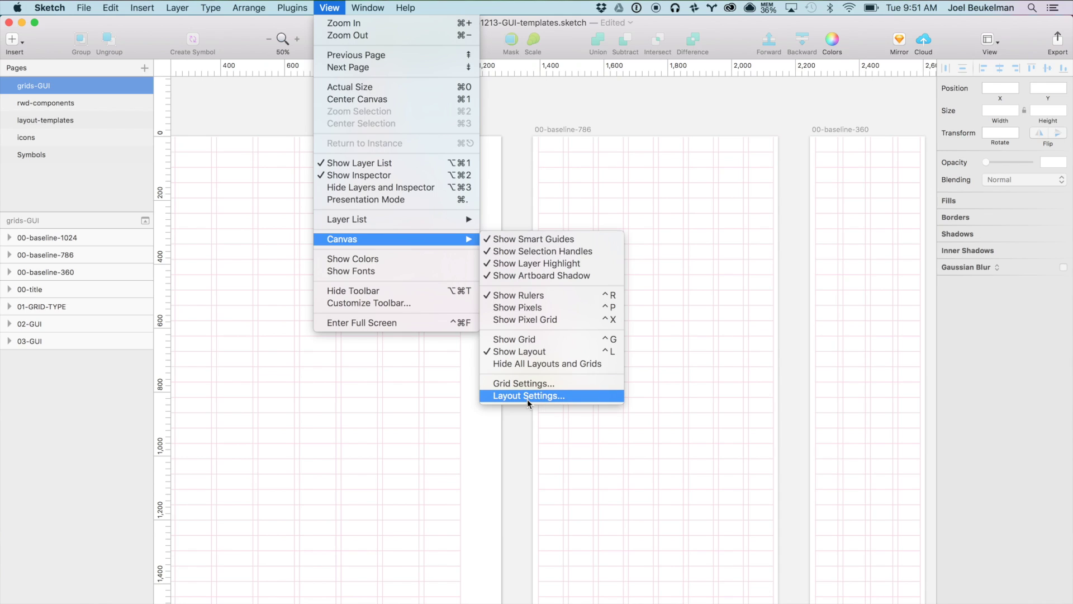
pyautogui.click(526, 384)
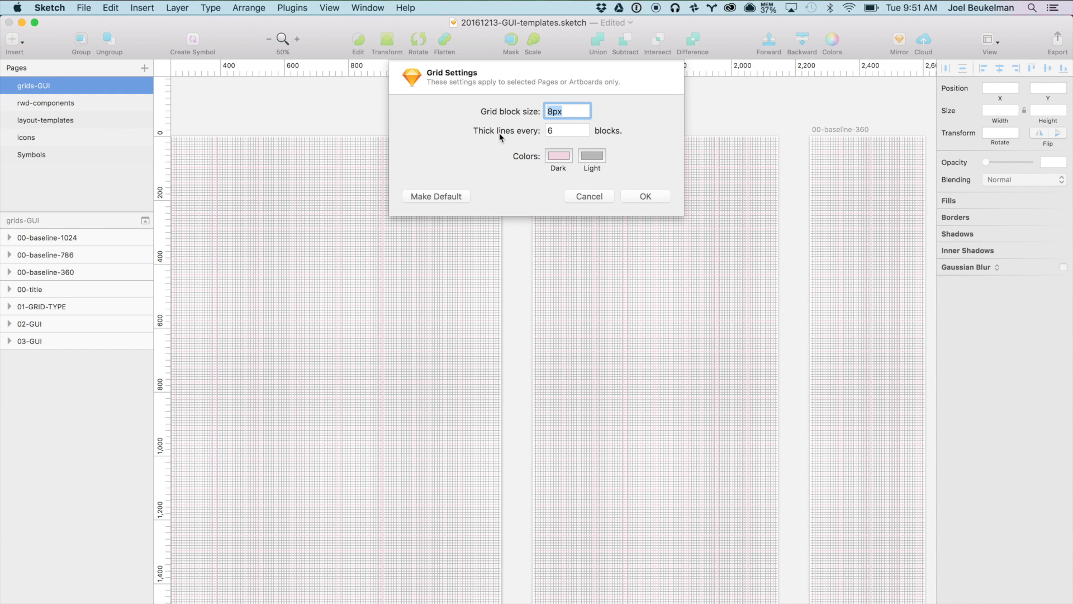
pyautogui.press('Escape')
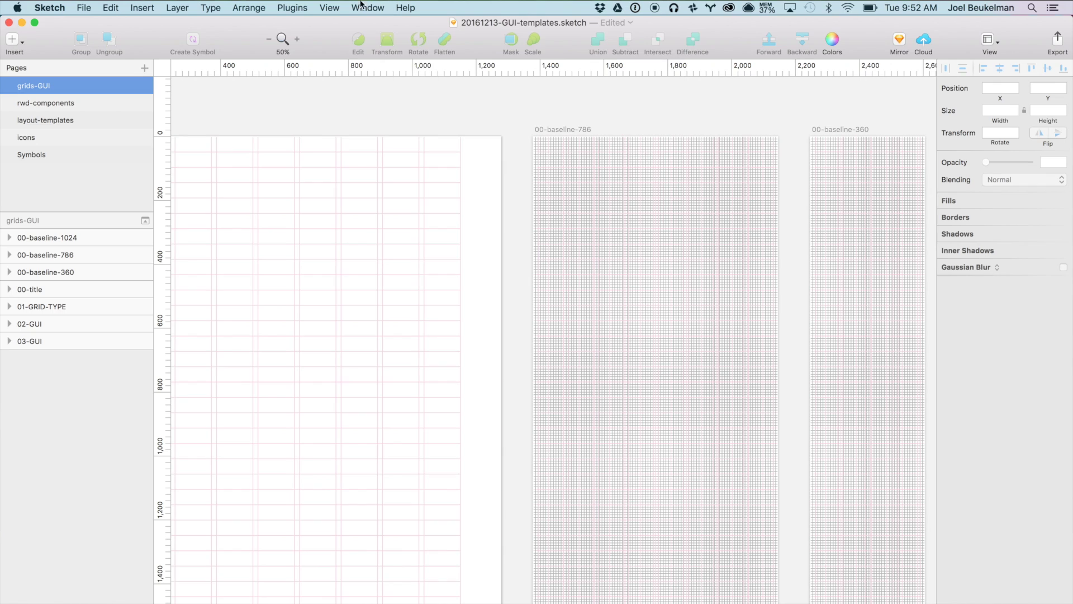
# - Open the canvas layout settings for the grids-GUI page
pyautogui.click(302, 5)
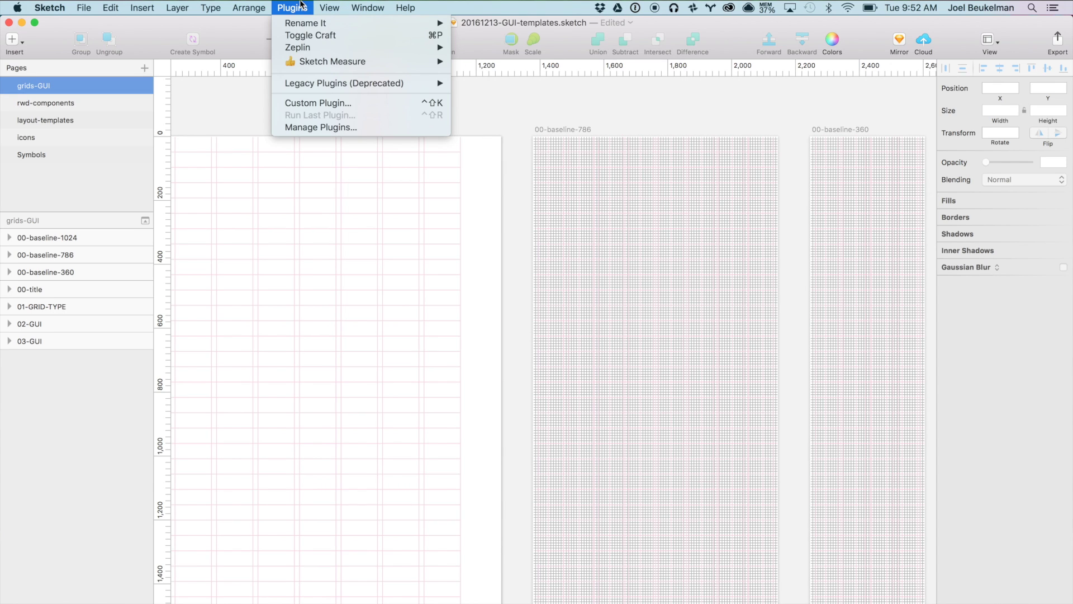
pyautogui.moveTo(329, 8)
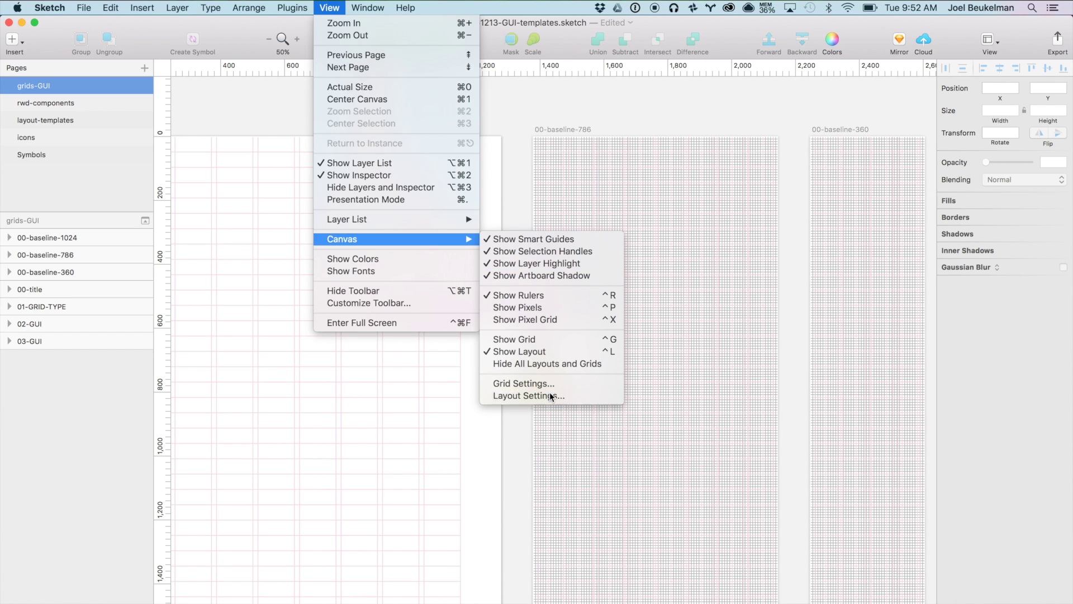
pyautogui.click(550, 395)
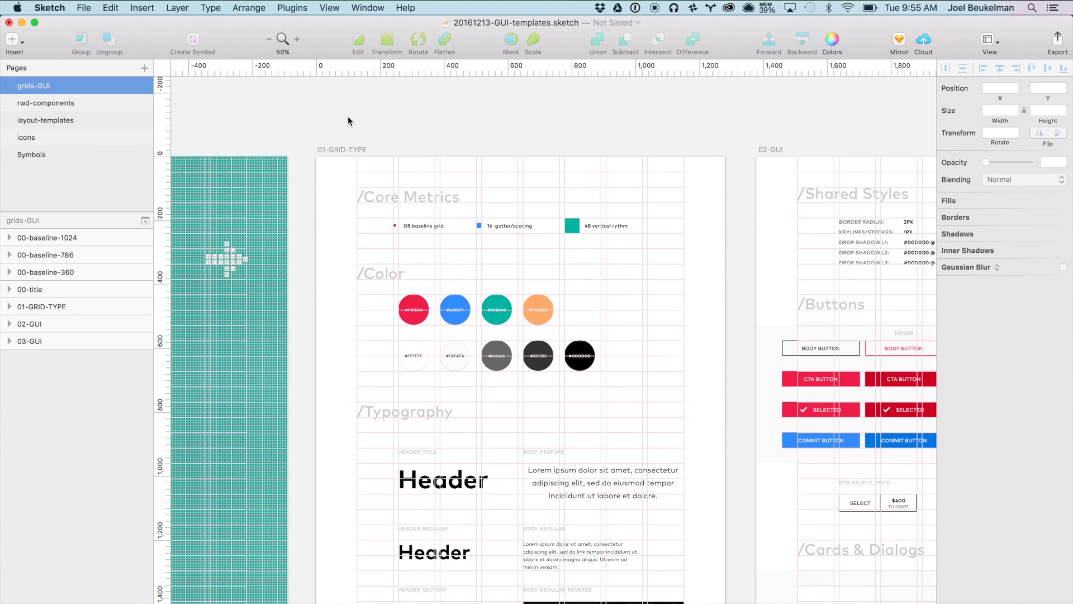
# - Hide the layout grid on the 01-GRID-TYPE artboard and deselect the artboard
pyautogui.moveTo(370, 202); pyautogui.dragTo(283, 169)
pyautogui.press('super+0')
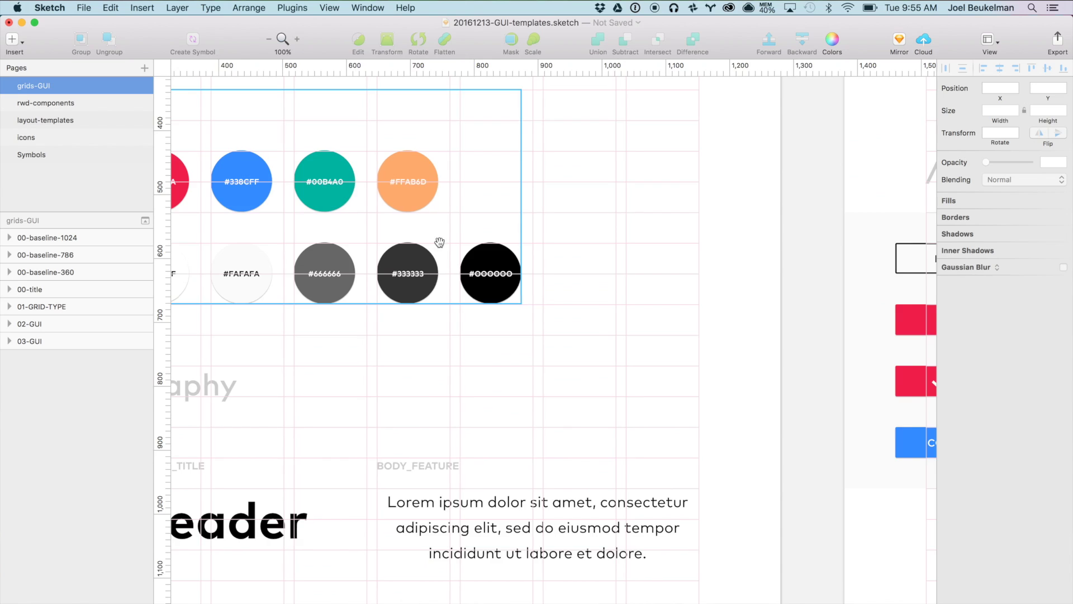
pyautogui.moveTo(438, 240); pyautogui.dragTo(678, 412)
pyautogui.scroll(3, 447, 212)
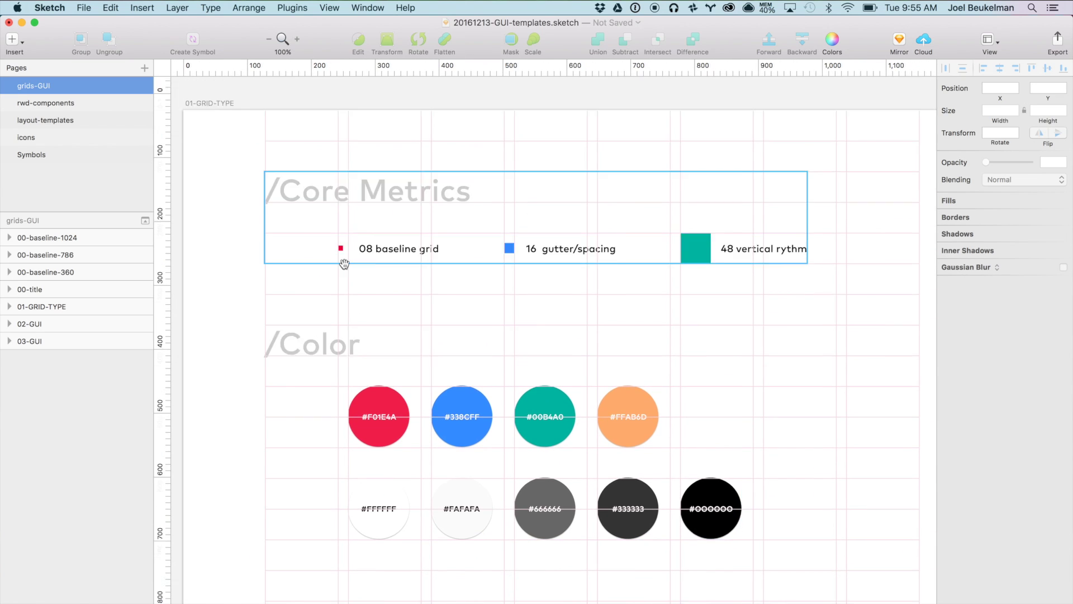
pyautogui.click(220, 161)
pyautogui.hotkey('ctrl', 'l')
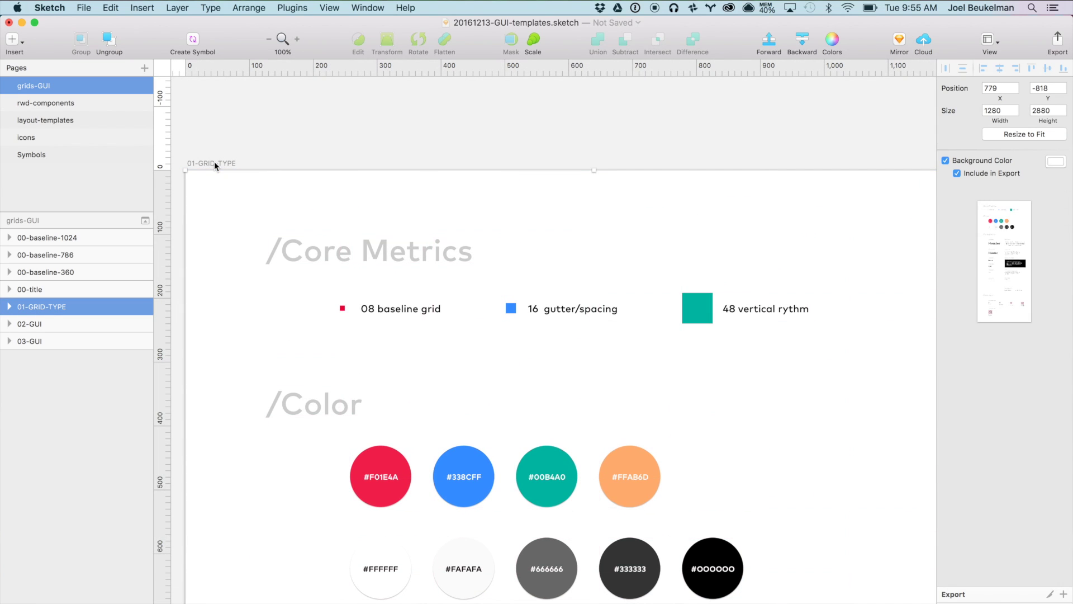
pyautogui.click(407, 158)
# - Examine the Core Metrics and Color sections of the 01-GRID-TYPE artboard
pyautogui.scroll(-3, 407, 162)
pyautogui.hscroll(4, 407, 163)
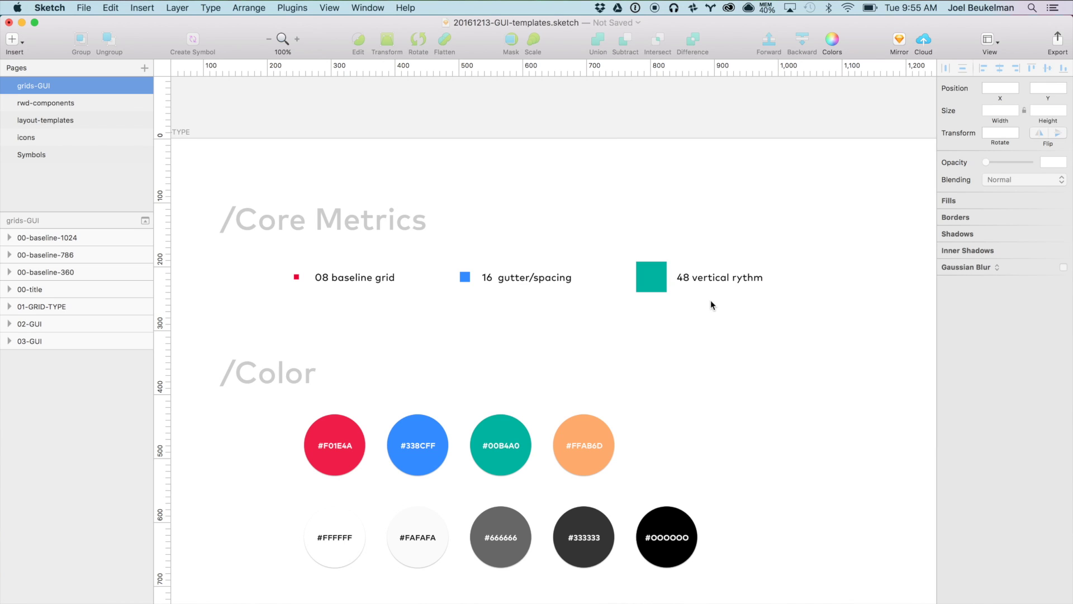
pyautogui.moveTo(794, 434); pyautogui.dragTo(809, 371)
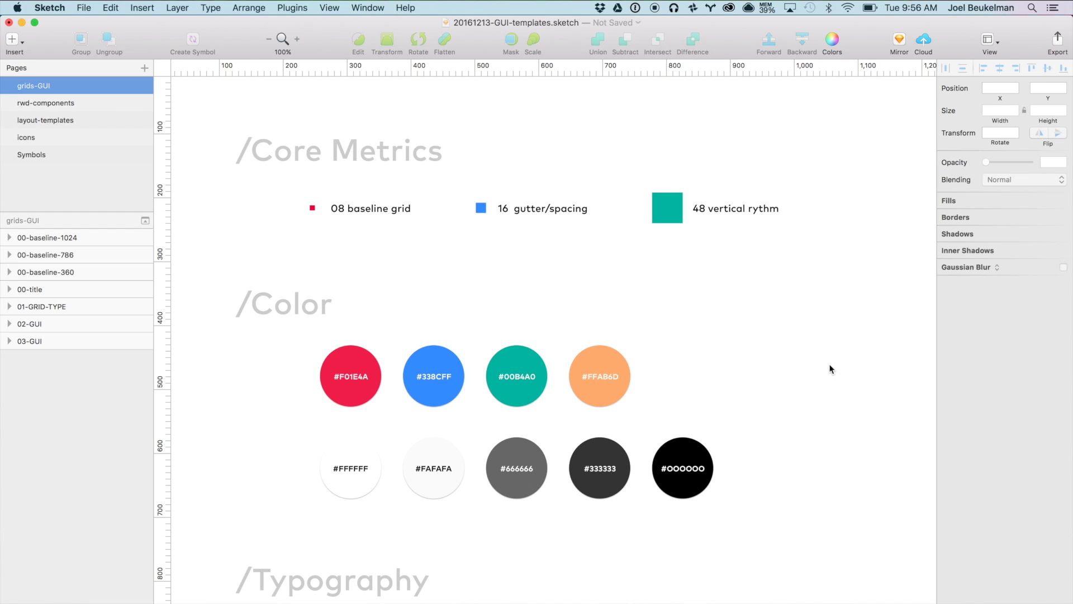
pyautogui.moveTo(812, 536); pyautogui.dragTo(813, 421)
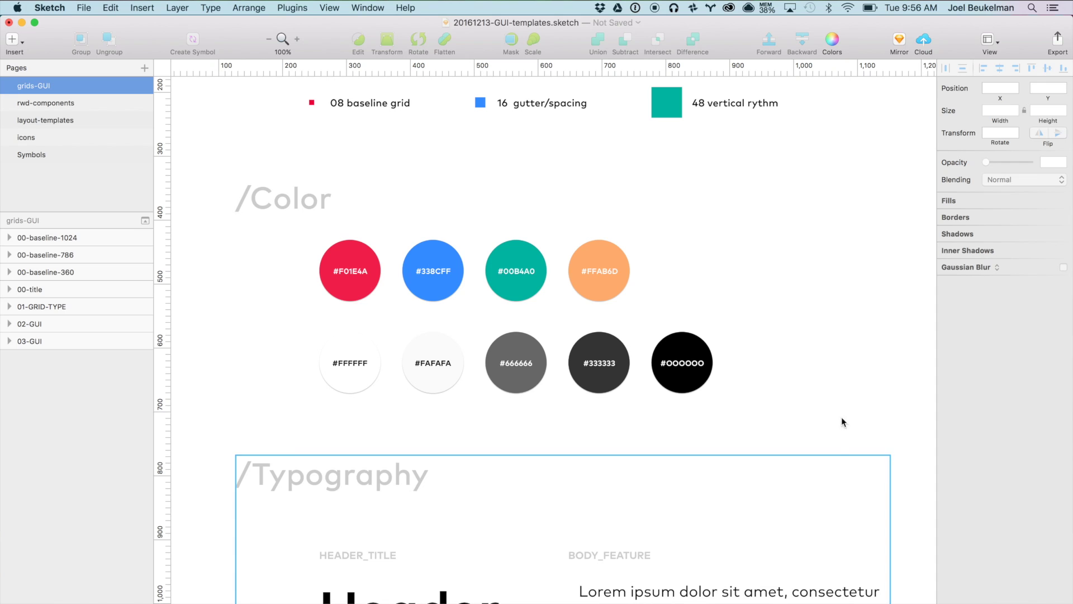
pyautogui.moveTo(836, 437); pyautogui.dragTo(816, 395)
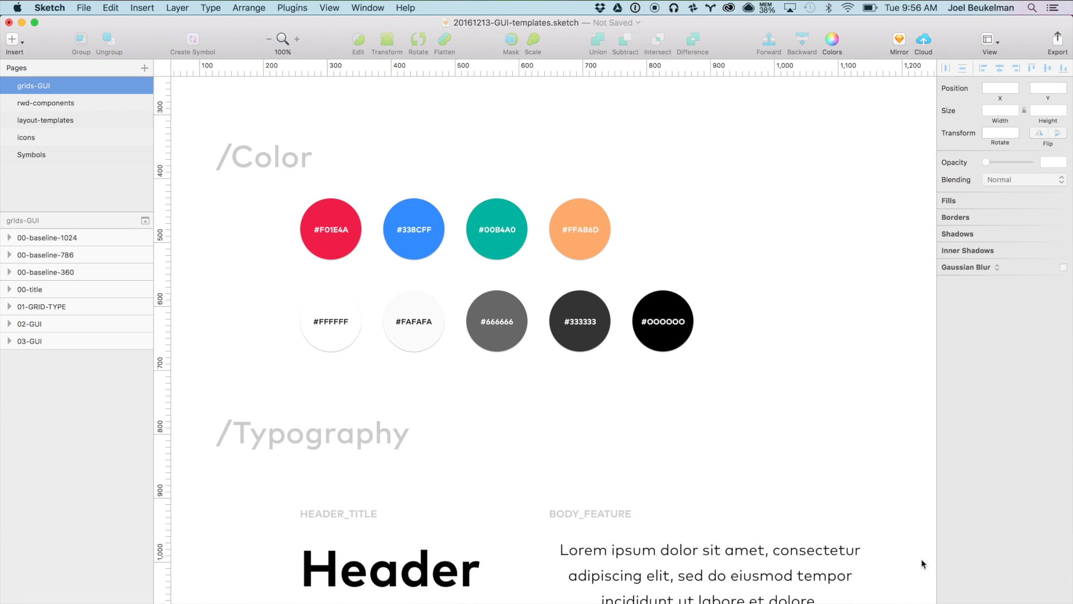
# - Examine the header and body text styles in the Typography section and the deliverable and marketing icons under Icon sizes
pyautogui.moveTo(913, 572); pyautogui.dragTo(838, 398)
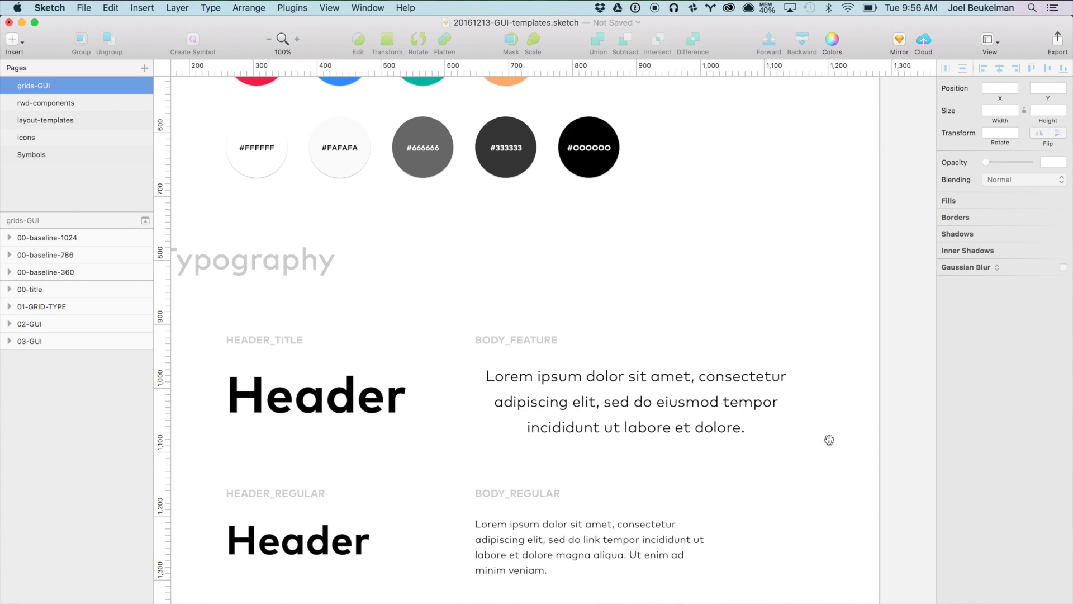
pyautogui.moveTo(823, 524); pyautogui.dragTo(893, 338)
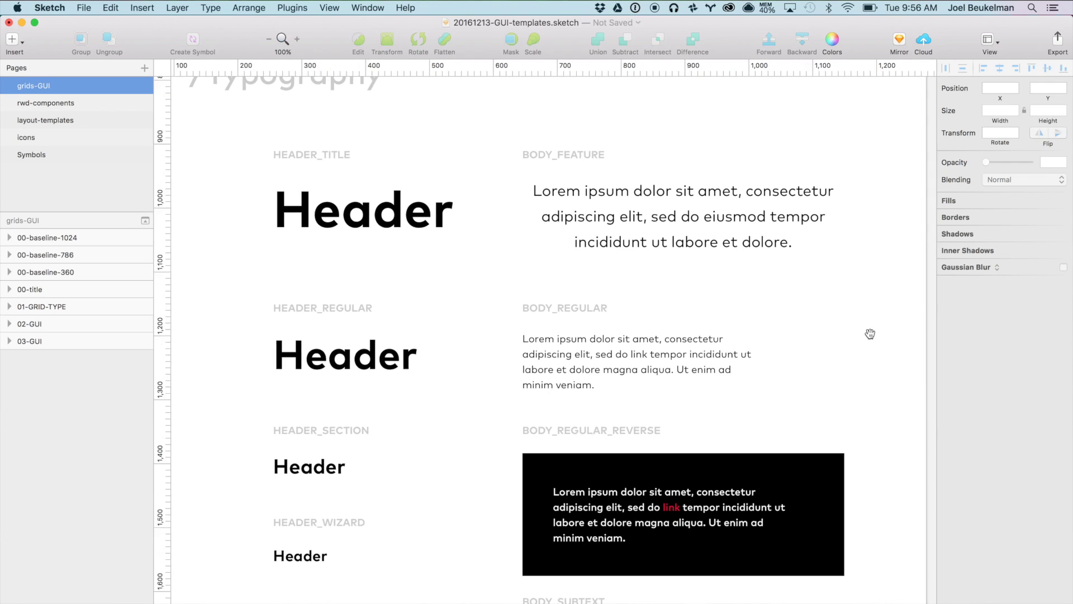
pyautogui.scroll(2, 856, 392)
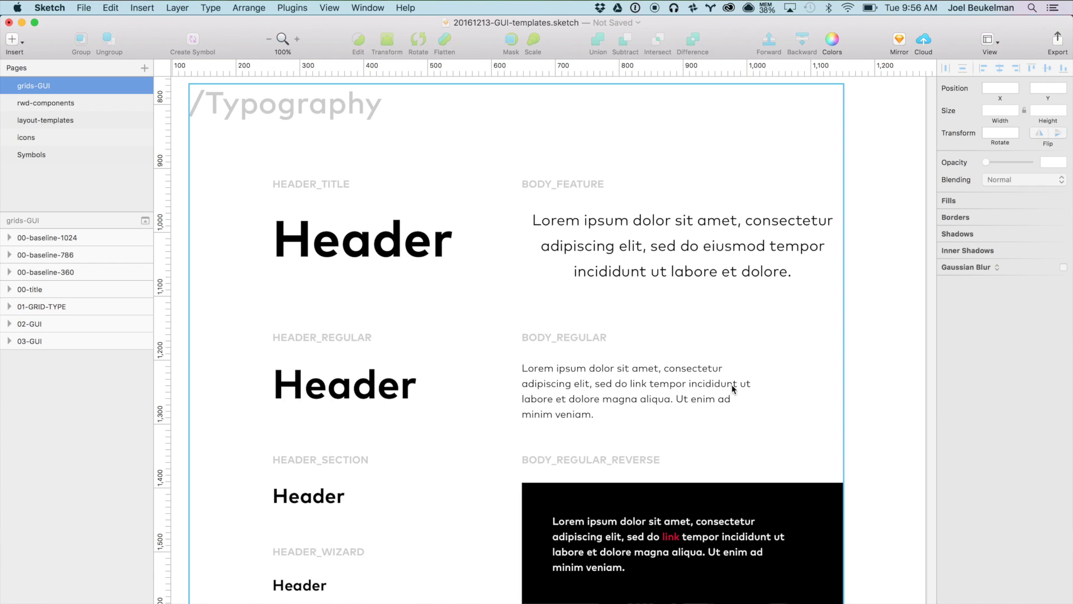
pyautogui.scroll(-3, 887, 576)
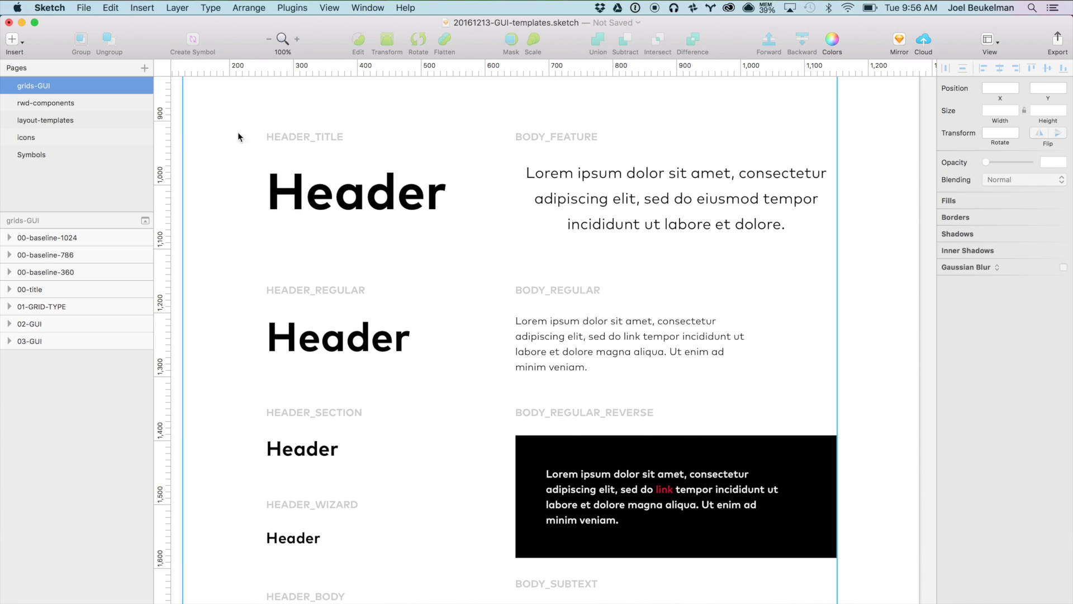
pyautogui.rightClick(755, 408)
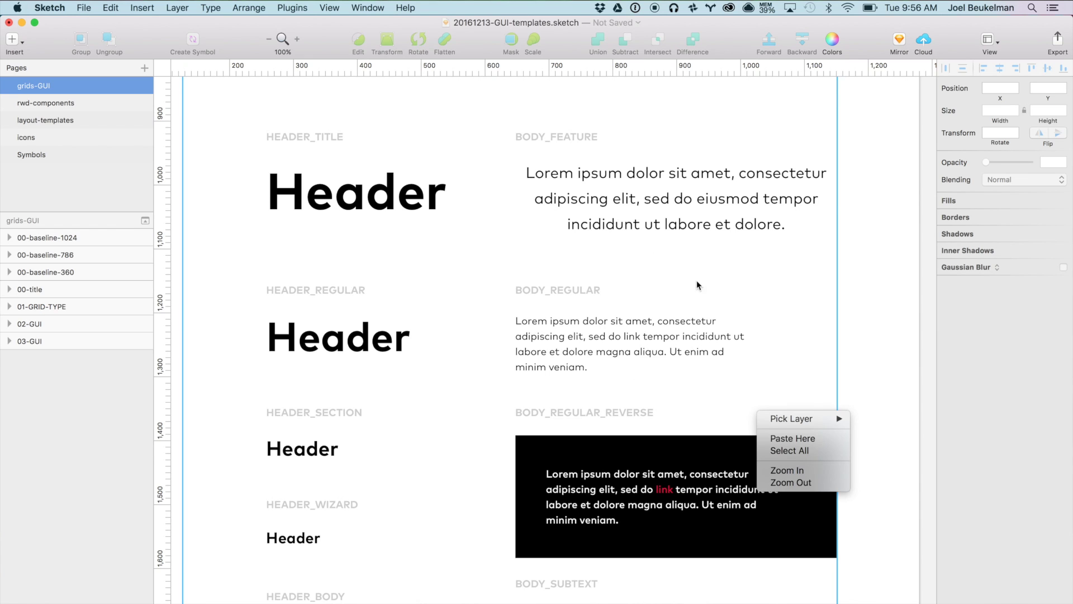
pyautogui.click(778, 338)
pyautogui.scroll(-1, 822, 472)
pyautogui.scroll(-5, 794, 425)
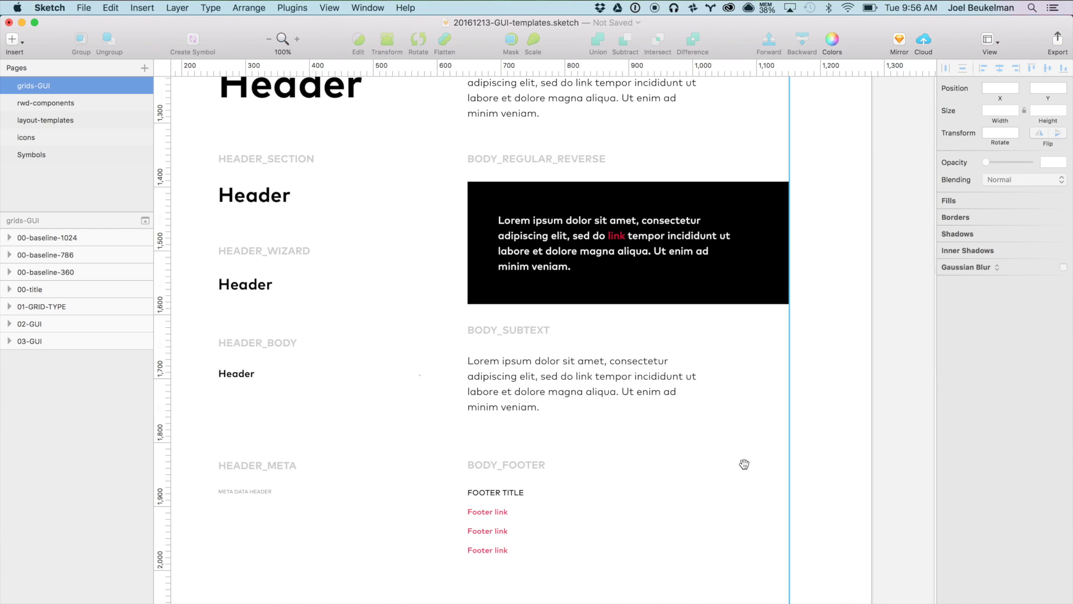
pyautogui.scroll(-2, 738, 425)
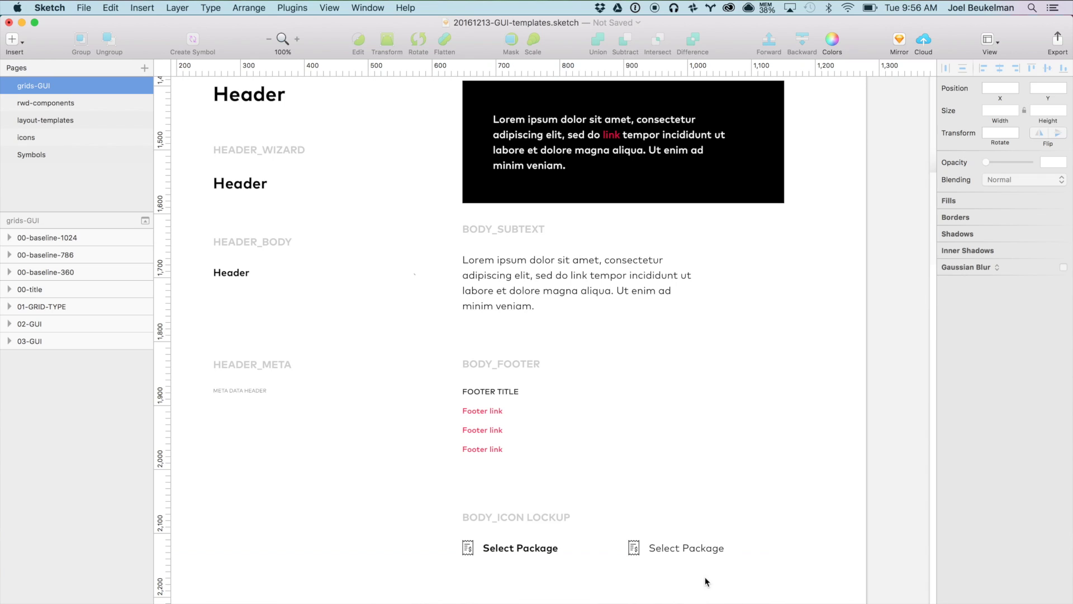
pyautogui.scroll(2, 656, 296)
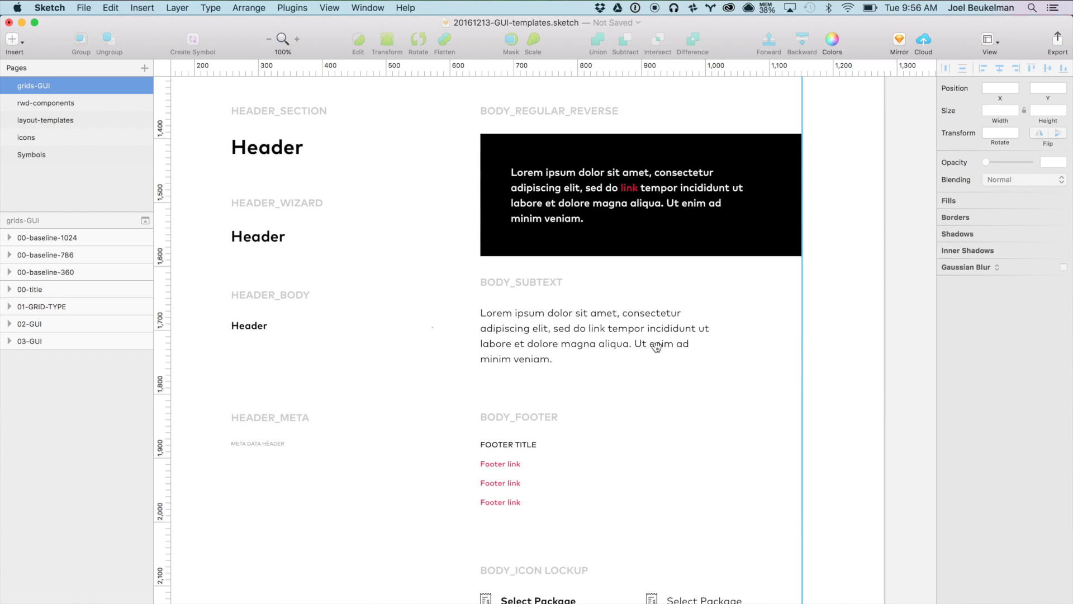
pyautogui.hscroll(-4, 889, 391)
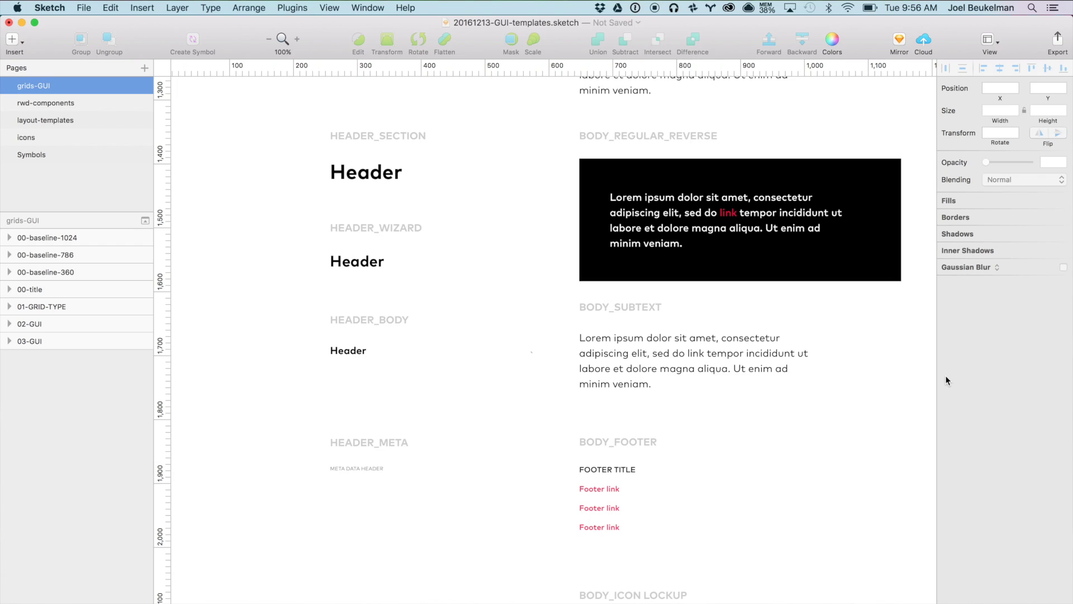
pyautogui.scroll(-10, 886, 430)
pyautogui.hscroll(1, 886, 430)
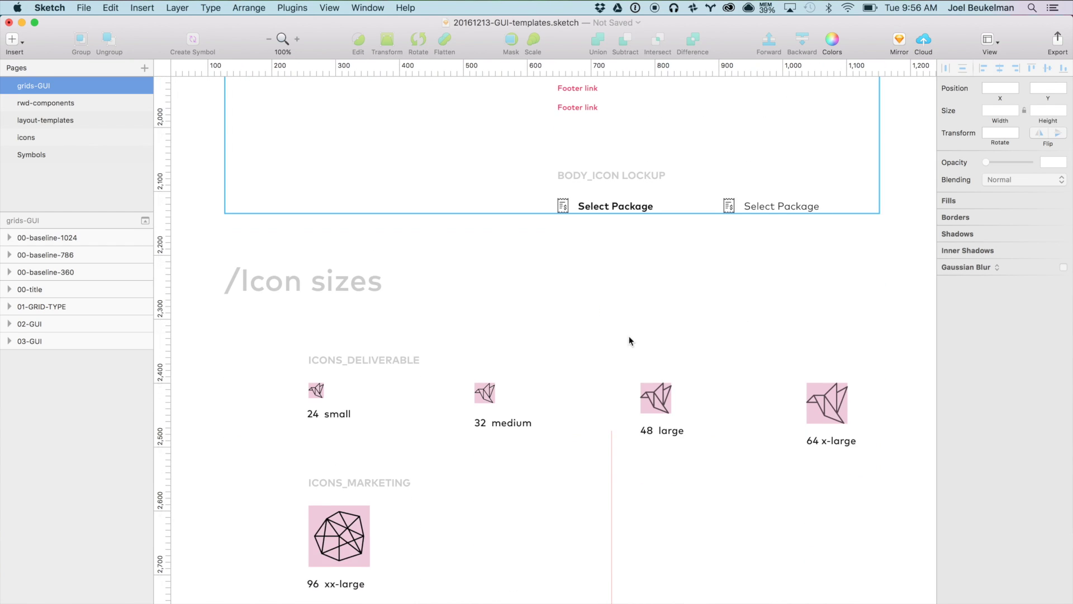
pyautogui.scroll(2, 647, 328)
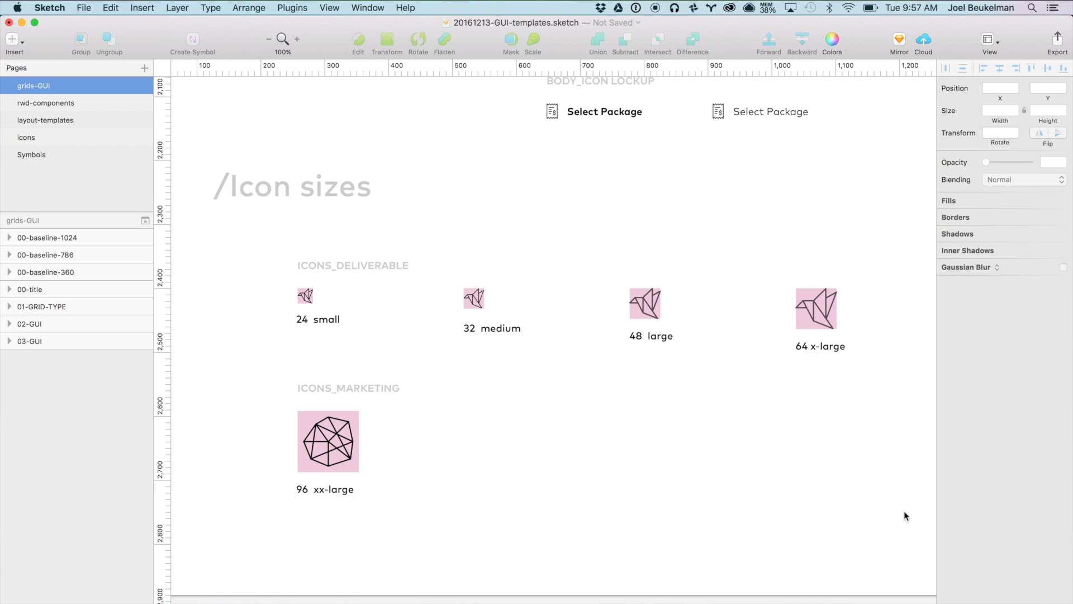
# - Hide the layout grid on the 02-GUI artboard
pyautogui.press('super+minus')
pyautogui.hscroll(10, 545, 330)
pyautogui.scroll(10, 545, 329)
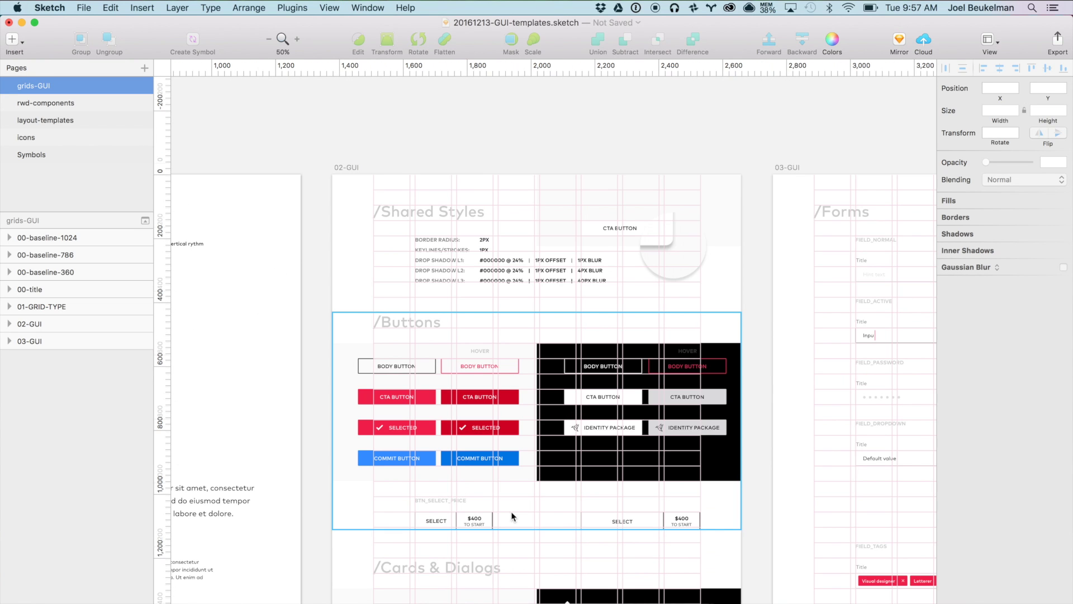
pyautogui.click(345, 168)
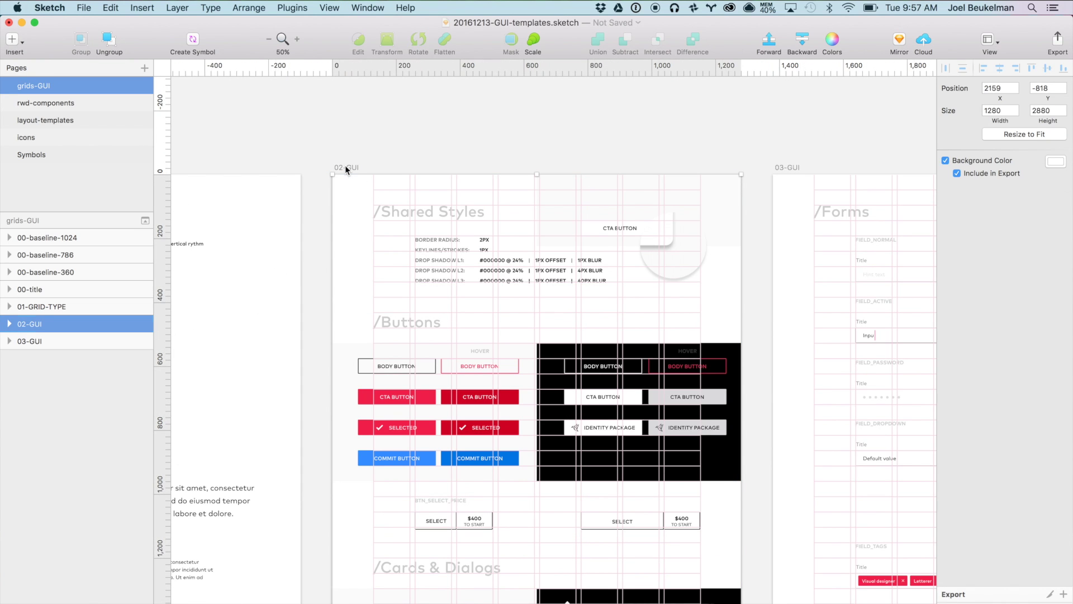
pyautogui.press('r')
pyautogui.hotkey('ctrl', 'l')
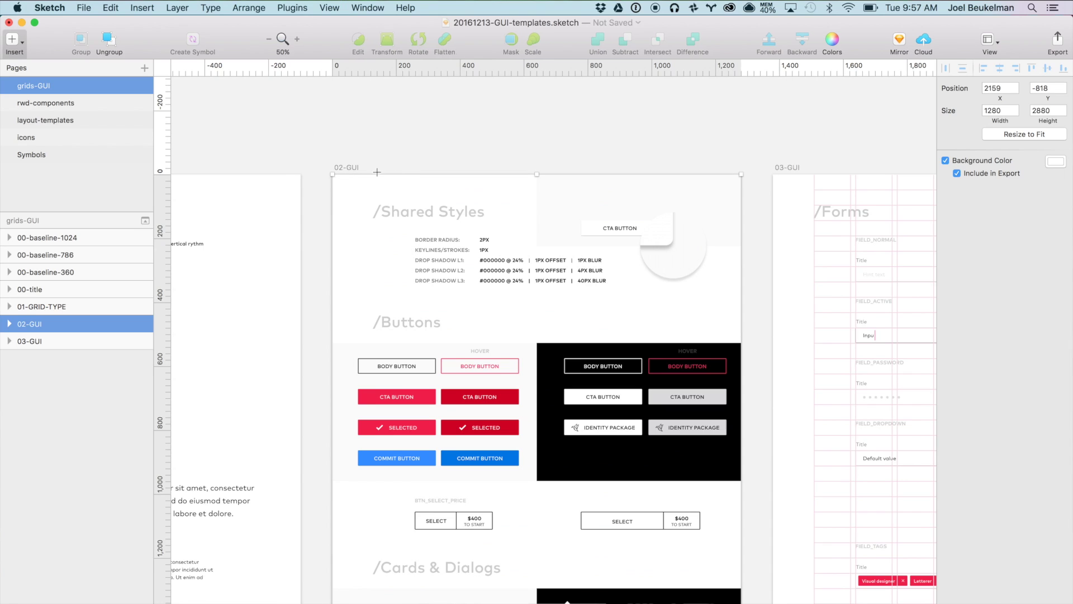
# - Examine the Shared Styles, Buttons, Cards & Dialogs and Avatar Lockups sections of the 02-GUI artboard
pyautogui.press('super+plus')
pyautogui.moveTo(442, 249); pyautogui.dragTo(464, 341)
pyautogui.press('Escape')
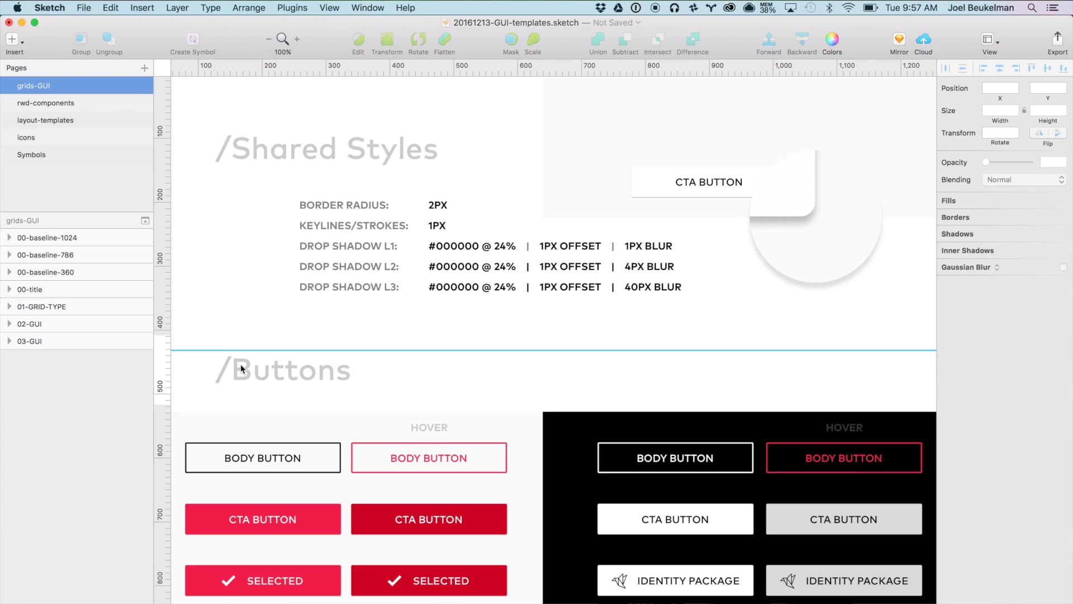
pyautogui.scroll(1, 486, 396)
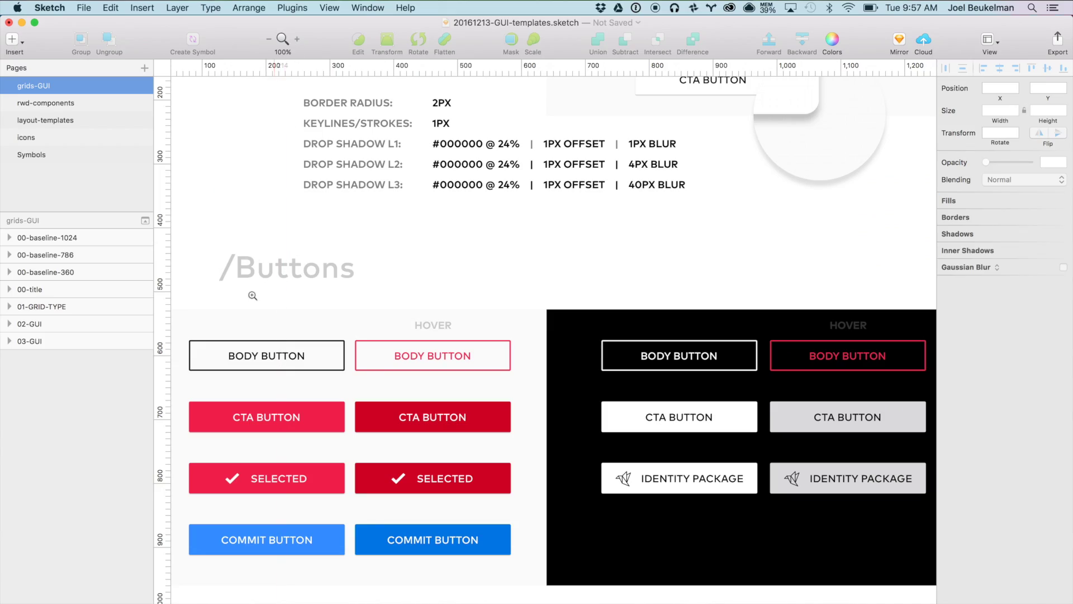
pyautogui.press('super+minus')
pyautogui.moveTo(482, 417); pyautogui.dragTo(775, 497)
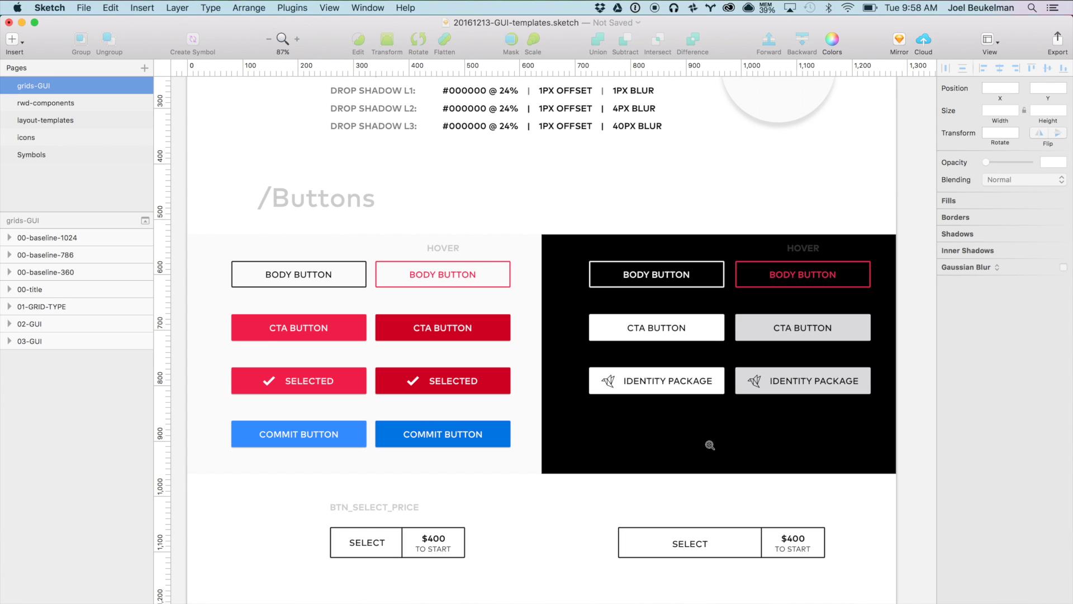
pyautogui.scroll(-5, 698, 503)
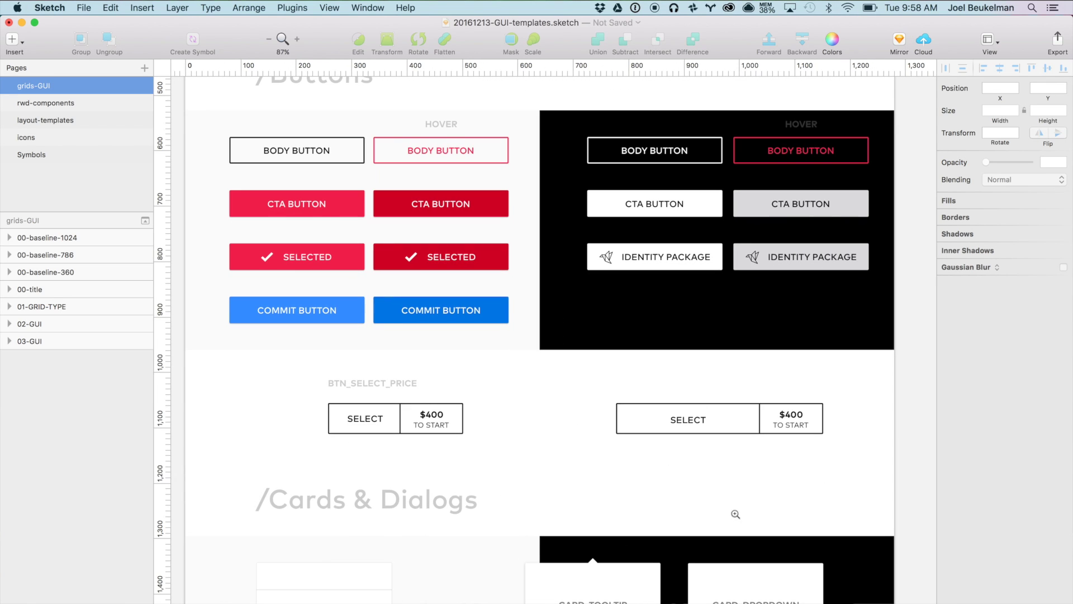
pyautogui.scroll(-15, 520, 409)
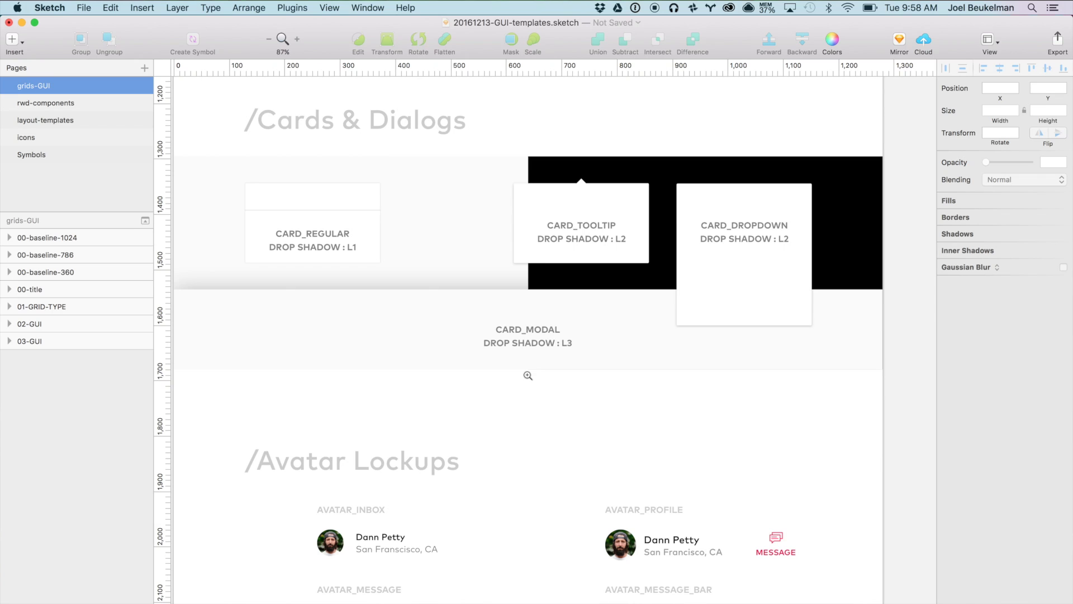
pyautogui.scroll(-10, 593, 450)
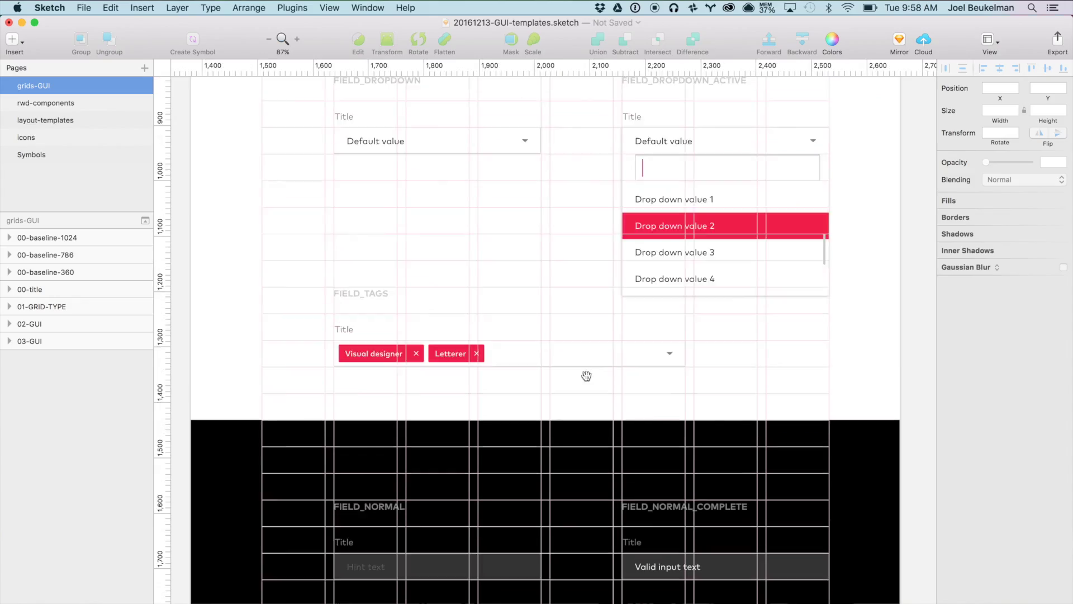
# - Hide the layout grid on the 03-GUI artboard and leave the artboard deselected
pyautogui.scroll(10, 587, 376)
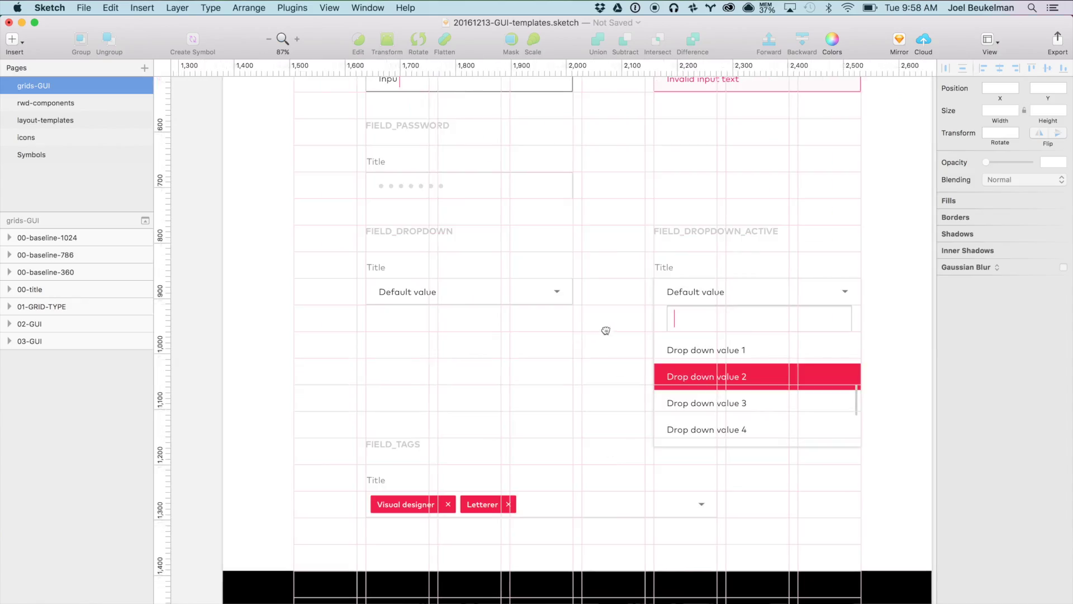
pyautogui.moveTo(599, 244); pyautogui.dragTo(566, 445)
pyautogui.click(313, 286)
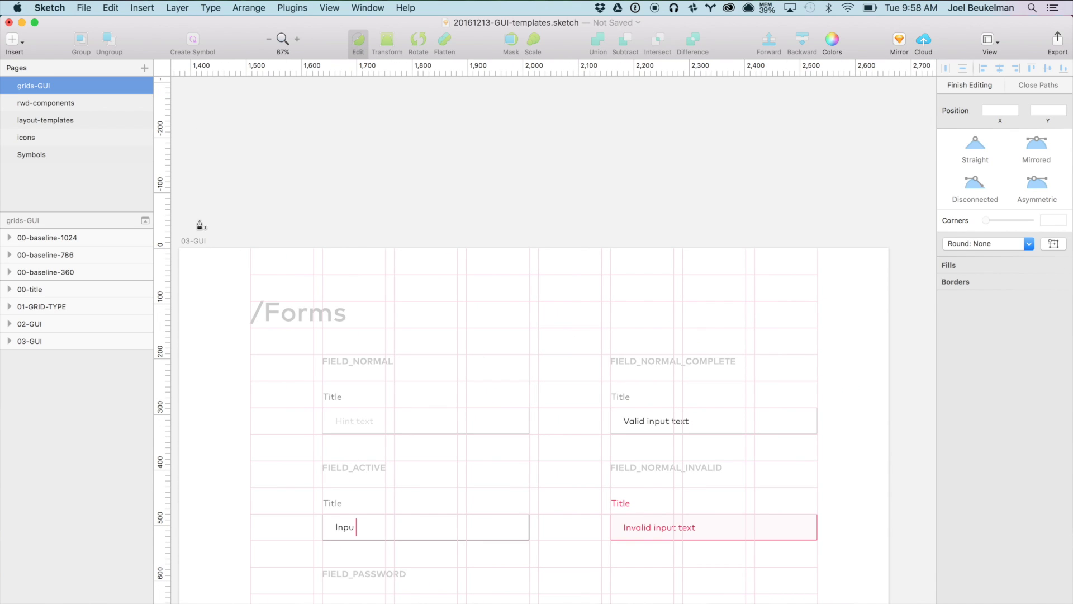
pyautogui.click(194, 240)
pyautogui.click(193, 241)
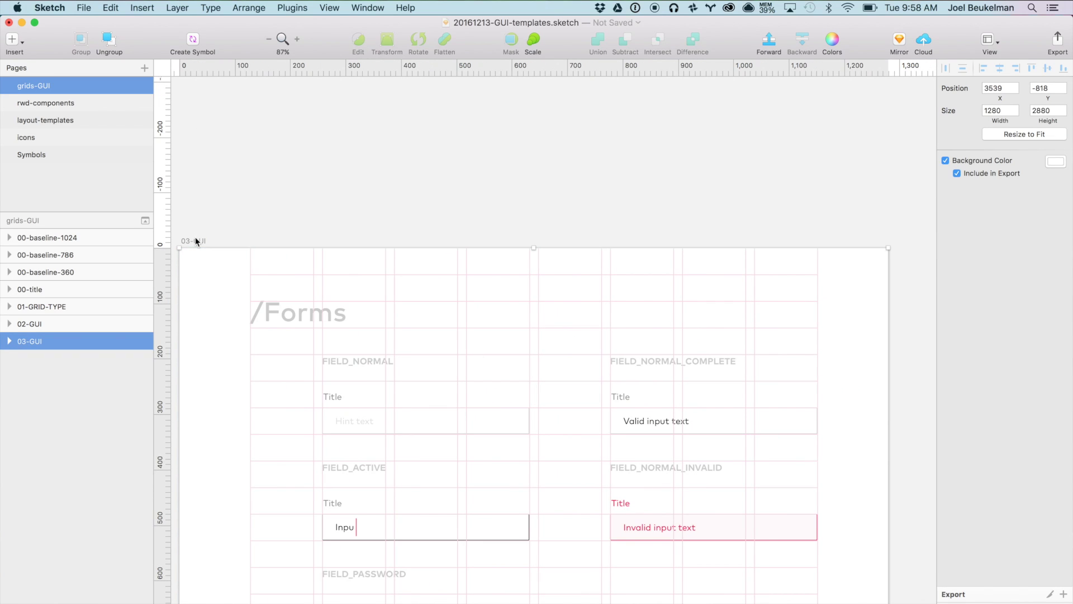
pyautogui.scroll(-8, 436, 246)
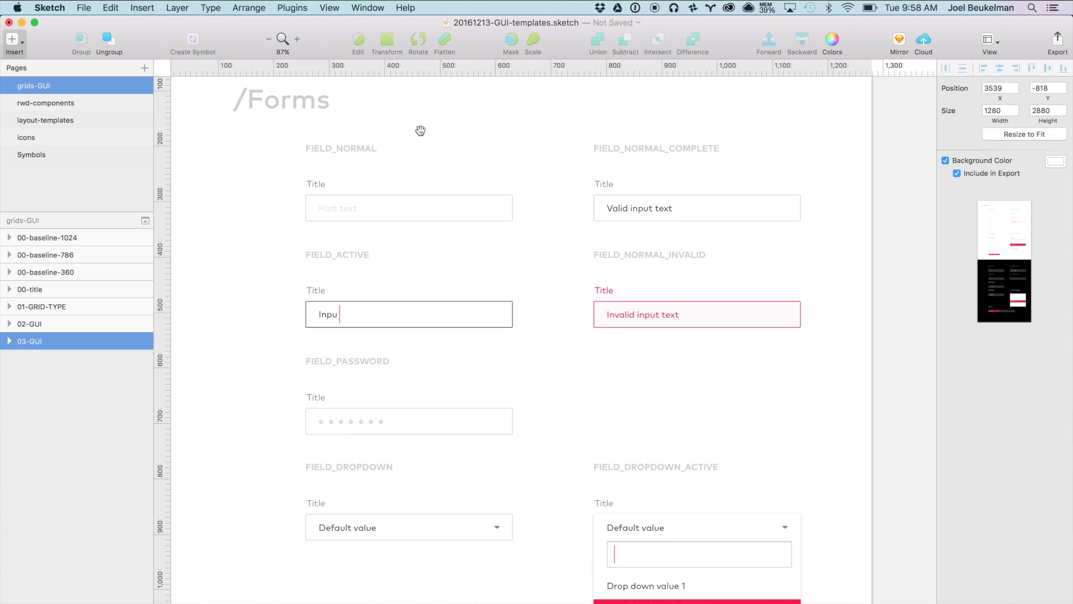
pyautogui.press('Escape')
pyautogui.click(905, 257)
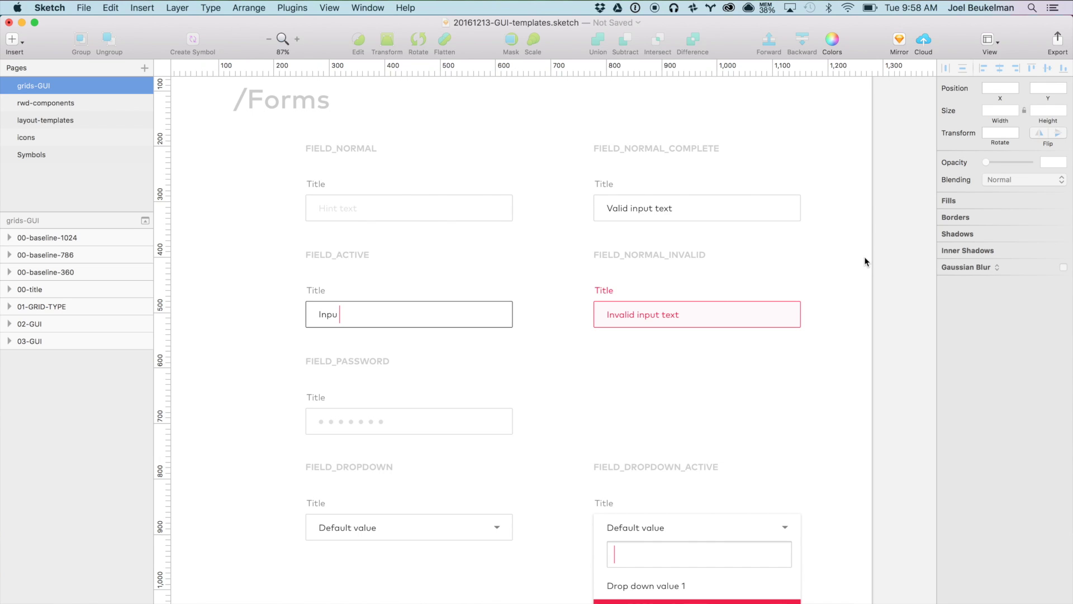
# - Examine the Forms section of the 03-GUI artboard, covering the input, password, dropdown and tag fields on light and dark backgrounds
pyautogui.scroll(-2, 865, 261)
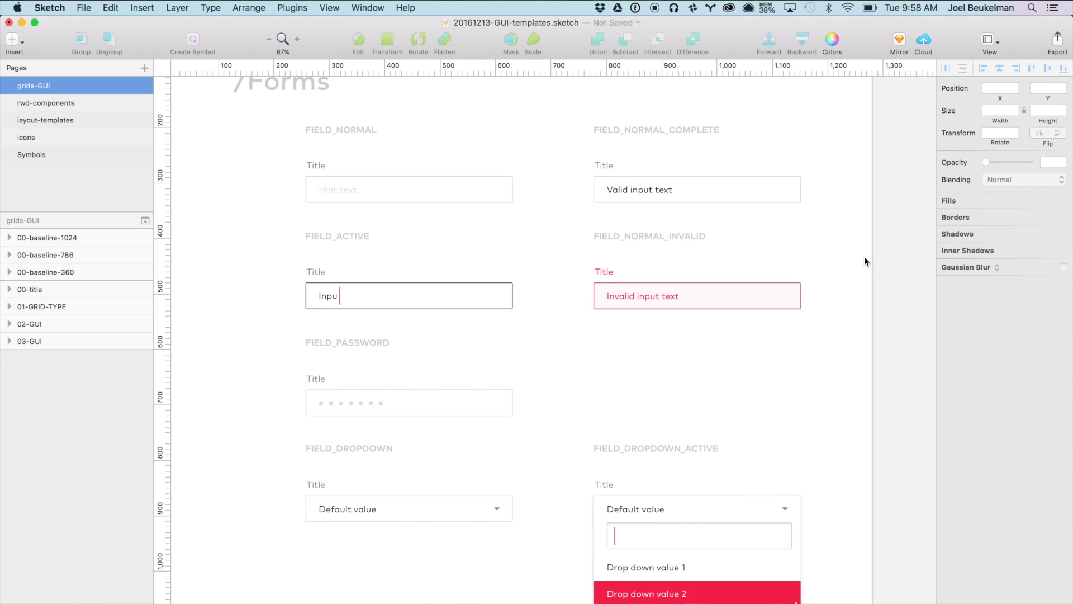
pyautogui.scroll(-8, 865, 261)
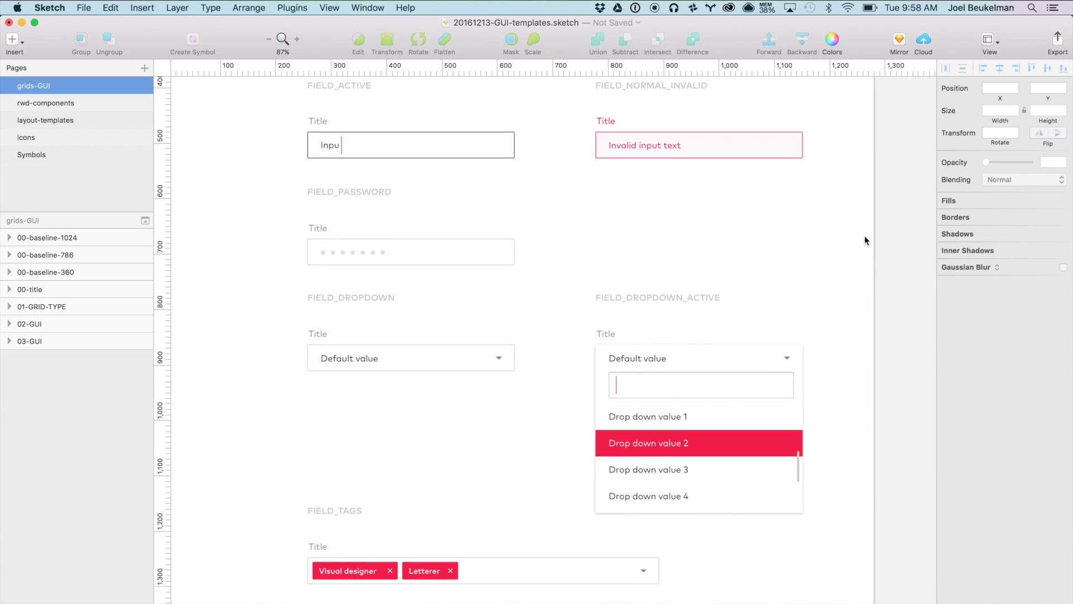
pyautogui.scroll(-10, 864, 237)
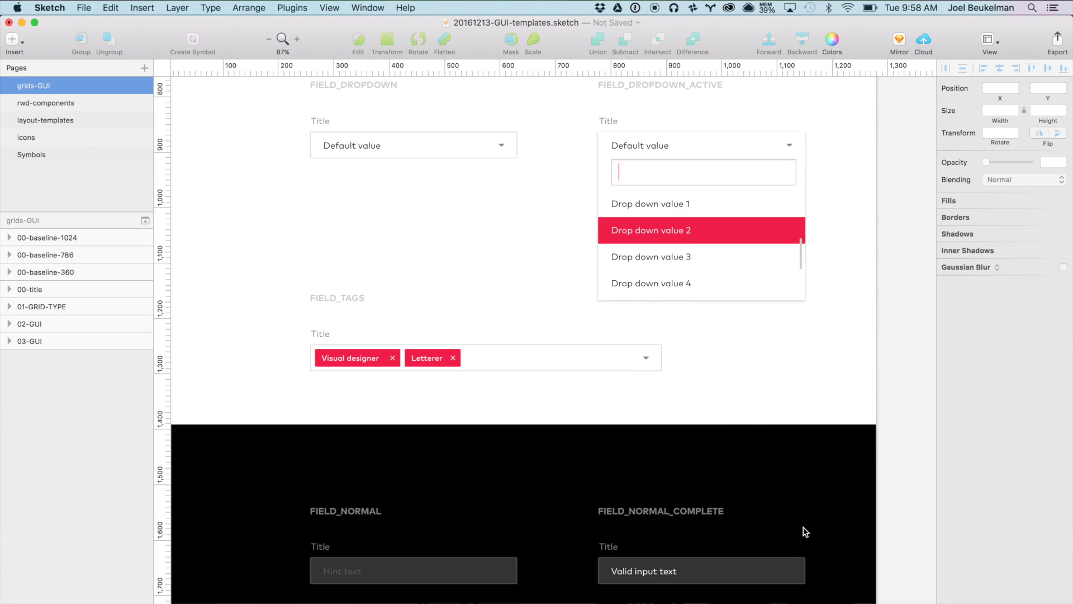
pyautogui.scroll(-12, 805, 531)
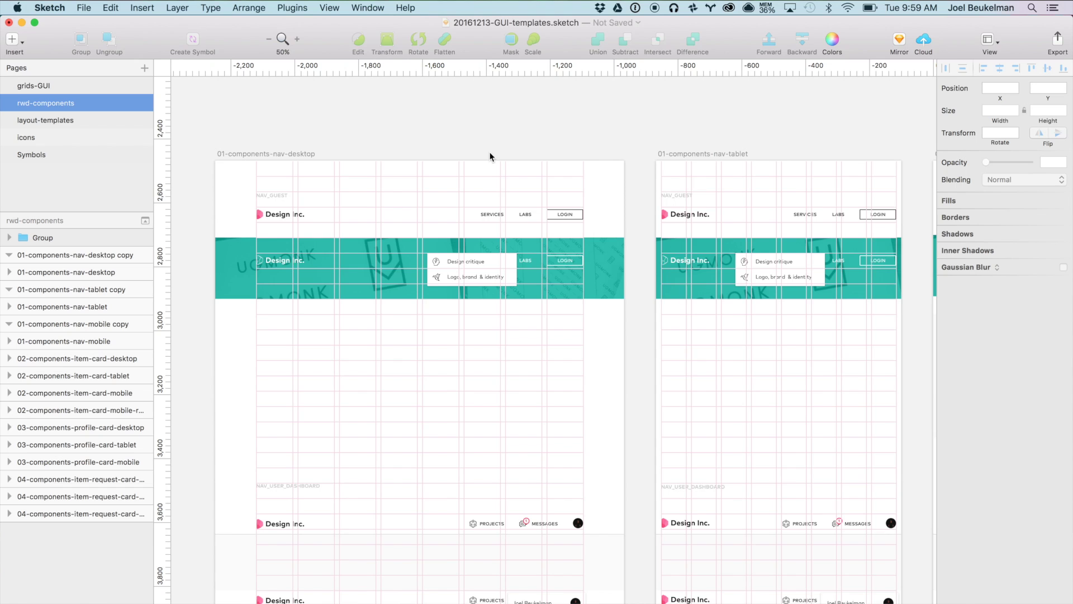
# - Examine the guest and user dashboard navigation components on the desktop and tablet artboards of the rwd-components page
pyautogui.scroll(-3, 489, 153)
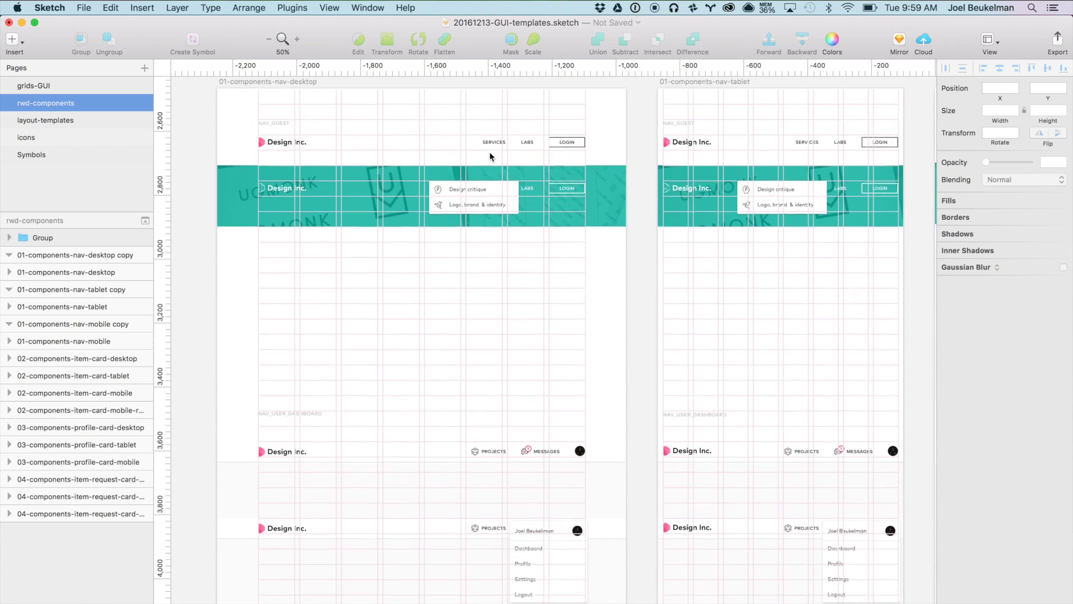
pyautogui.scroll(-3, 490, 154)
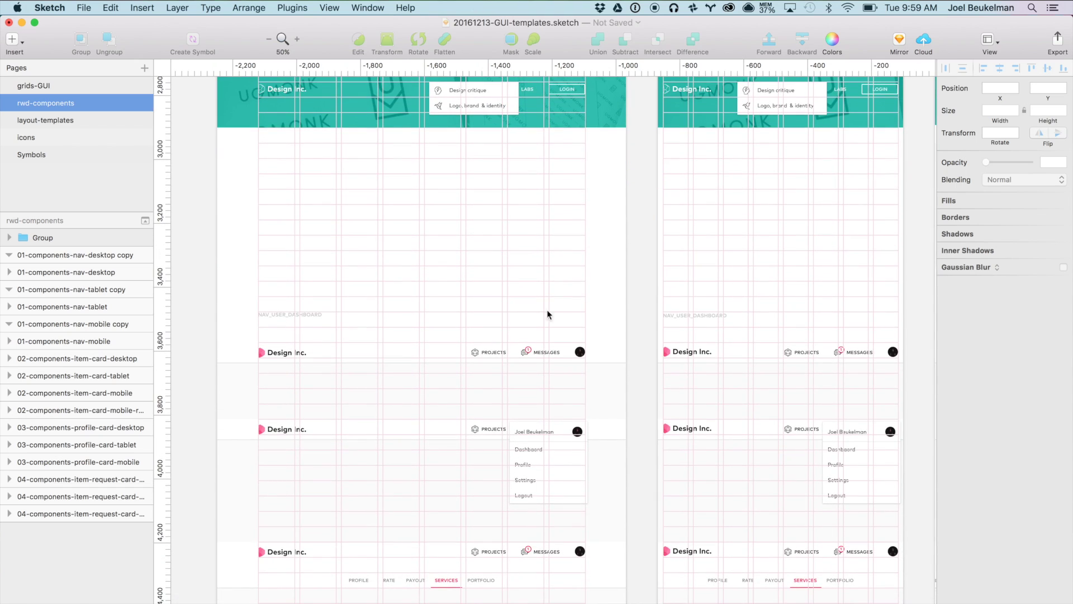
pyautogui.scroll(-4, 602, 457)
pyautogui.scroll(-10, 602, 450)
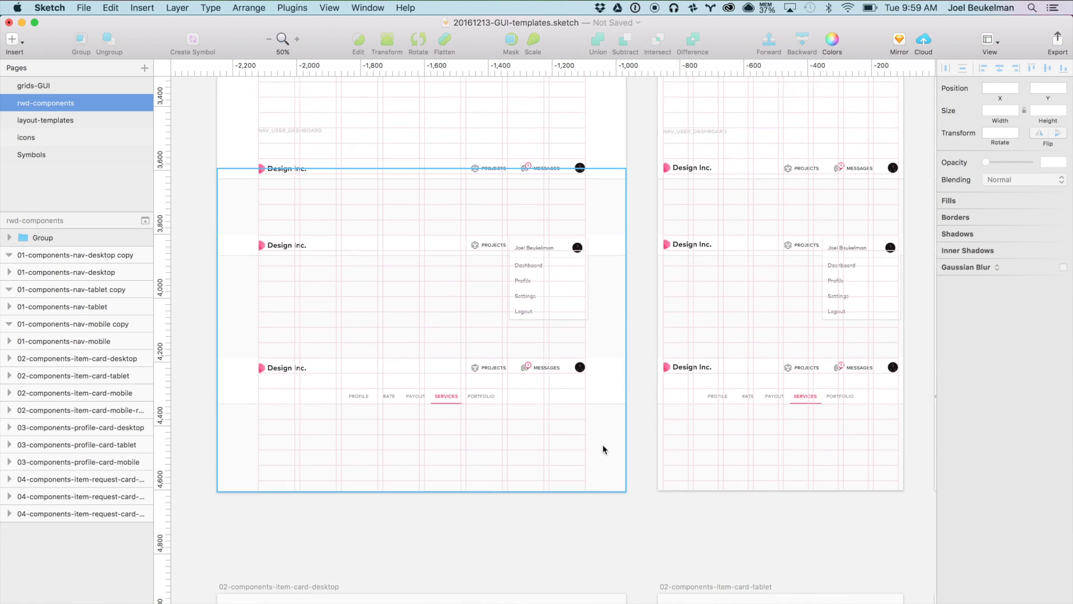
# - Examine the tiered item cards on the 02-components desktop, tablet, mobile and reduced mobile artboards
pyautogui.scroll(-2, 594, 326)
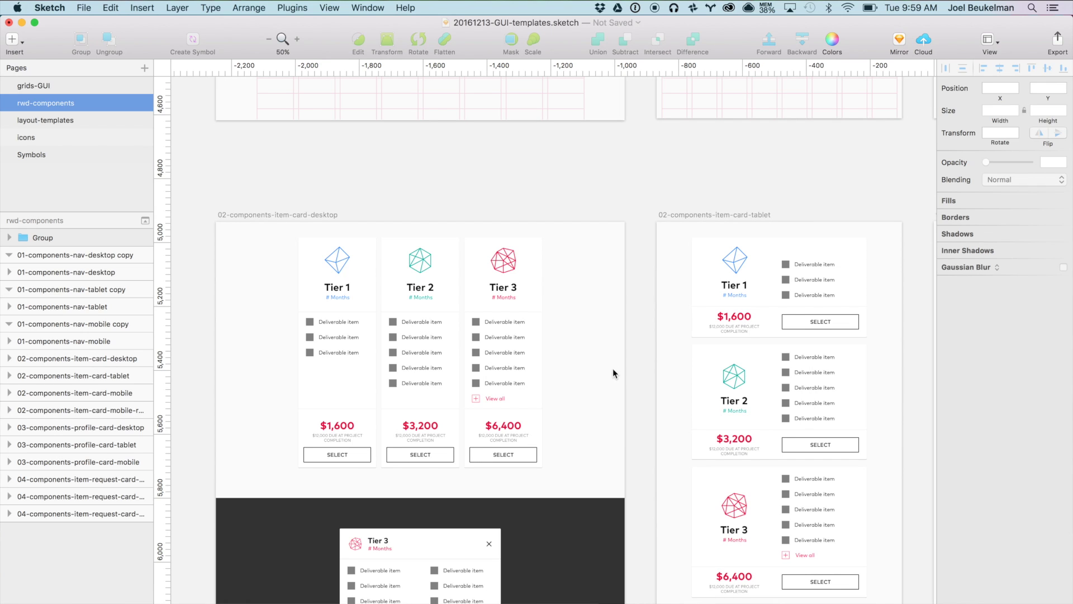
pyautogui.scroll(-3, 605, 402)
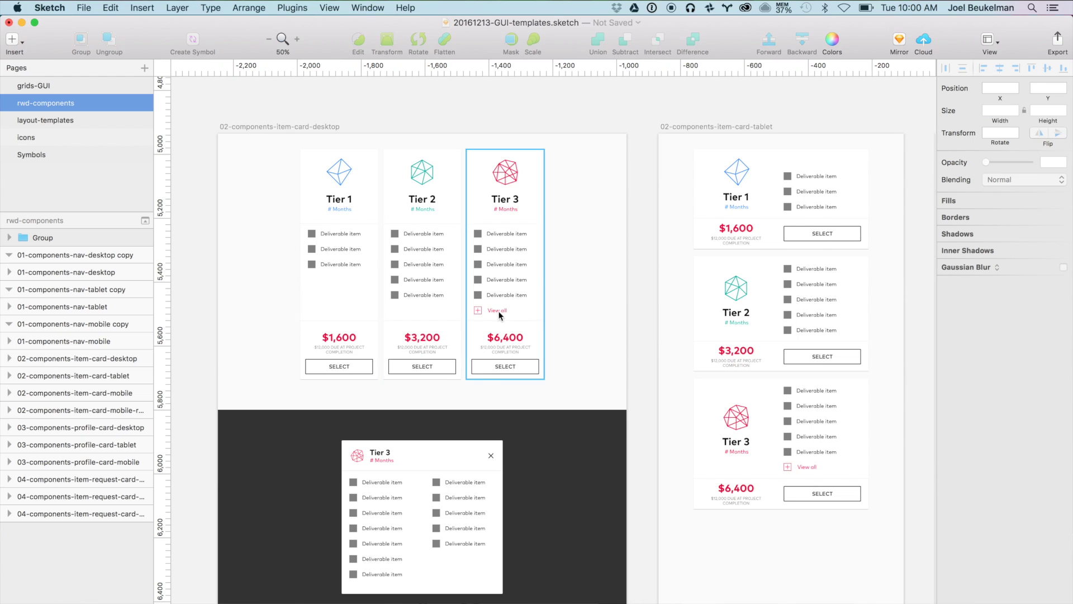
pyautogui.hscroll(5, 721, 385)
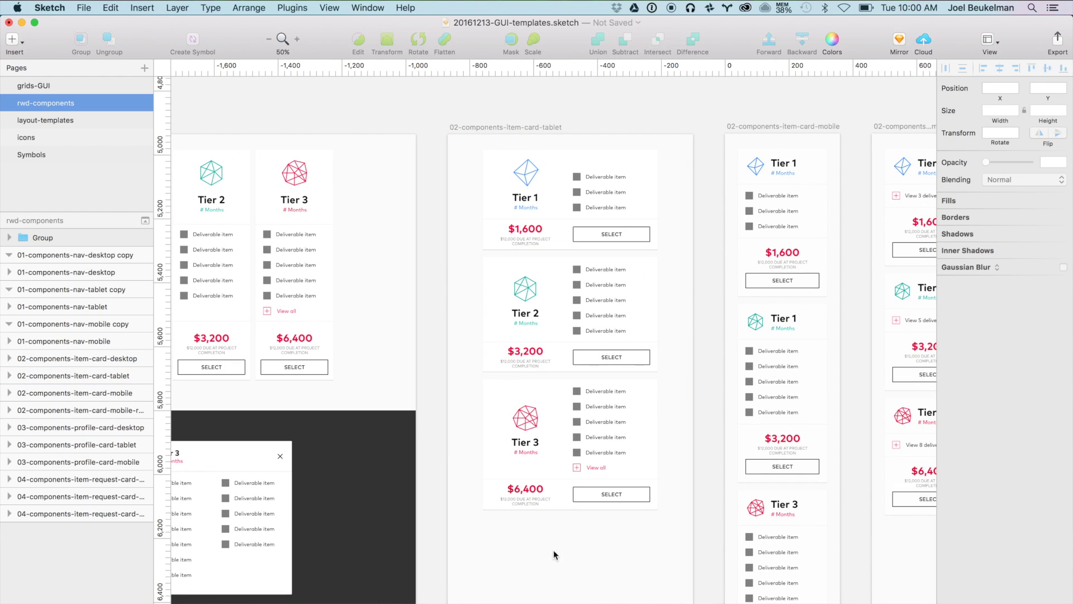
pyautogui.moveTo(626, 433); pyautogui.dragTo(468, 435)
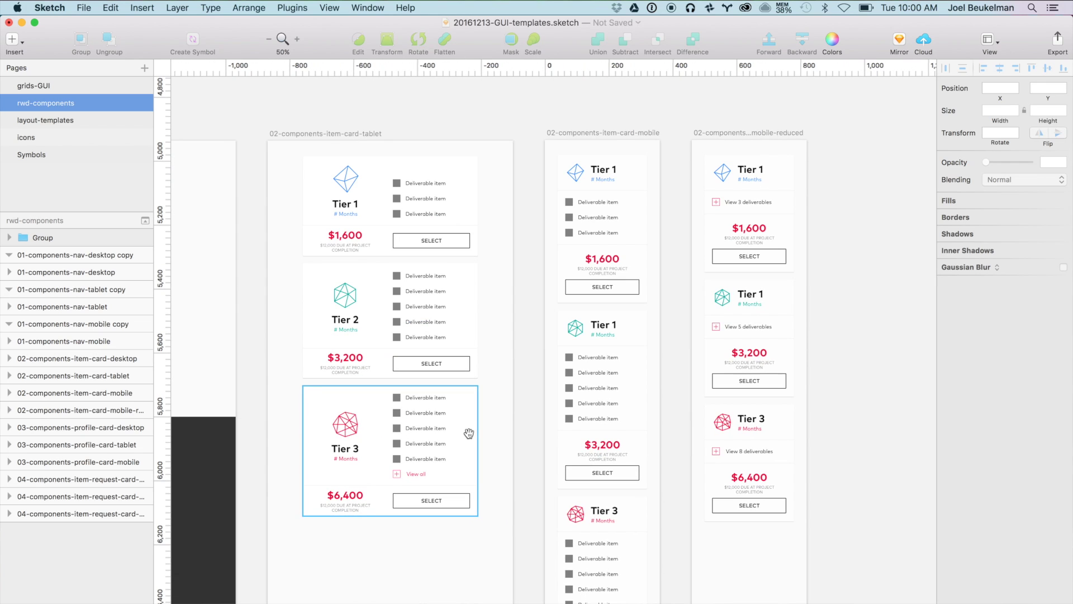
# - Examine the profile card layouts on the 03-components desktop, tablet and mobile artboards
pyautogui.scroll(-15, 583, 474)
pyautogui.hscroll(-10, 583, 474)
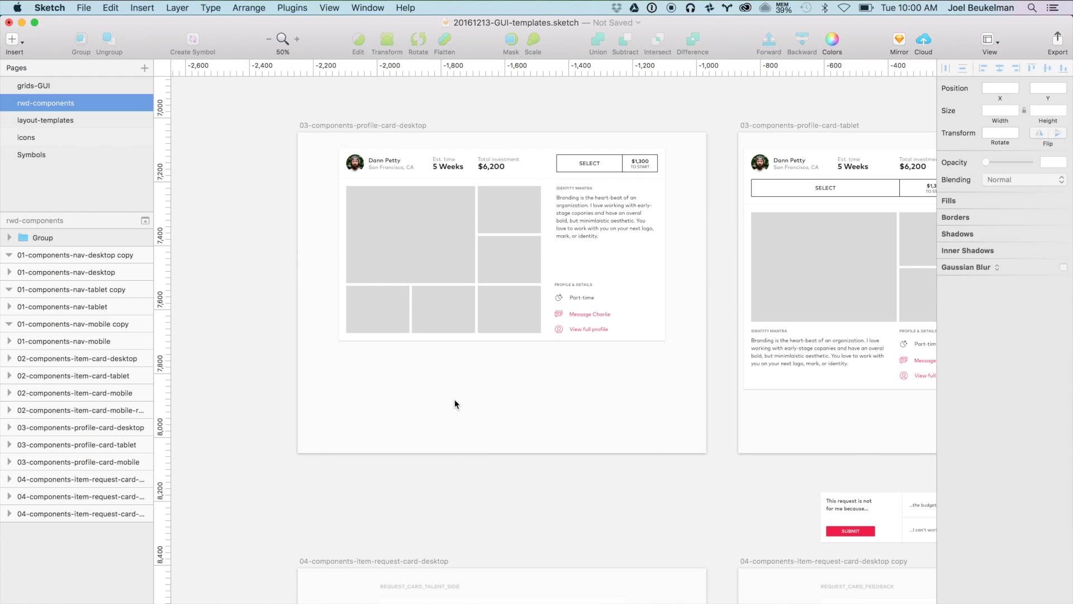
pyautogui.hscroll(10, 567, 428)
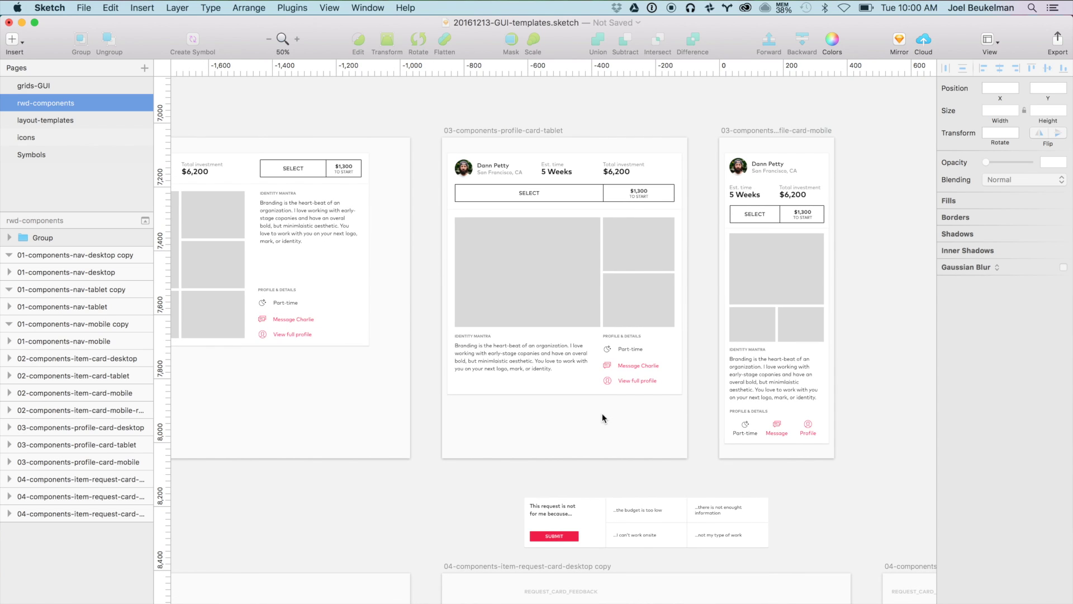
pyautogui.scroll(-6, 633, 404)
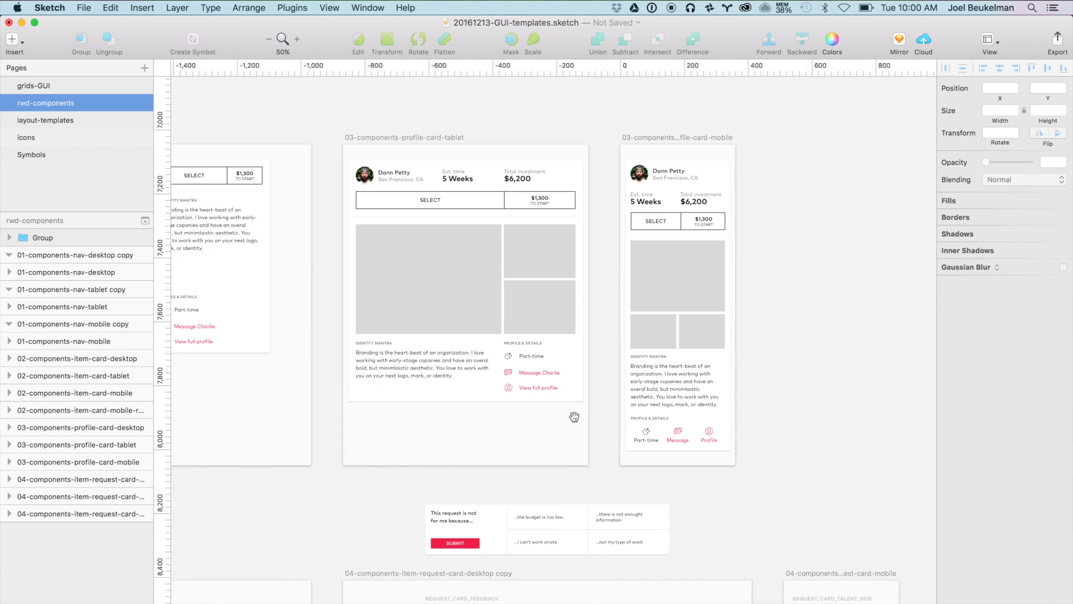